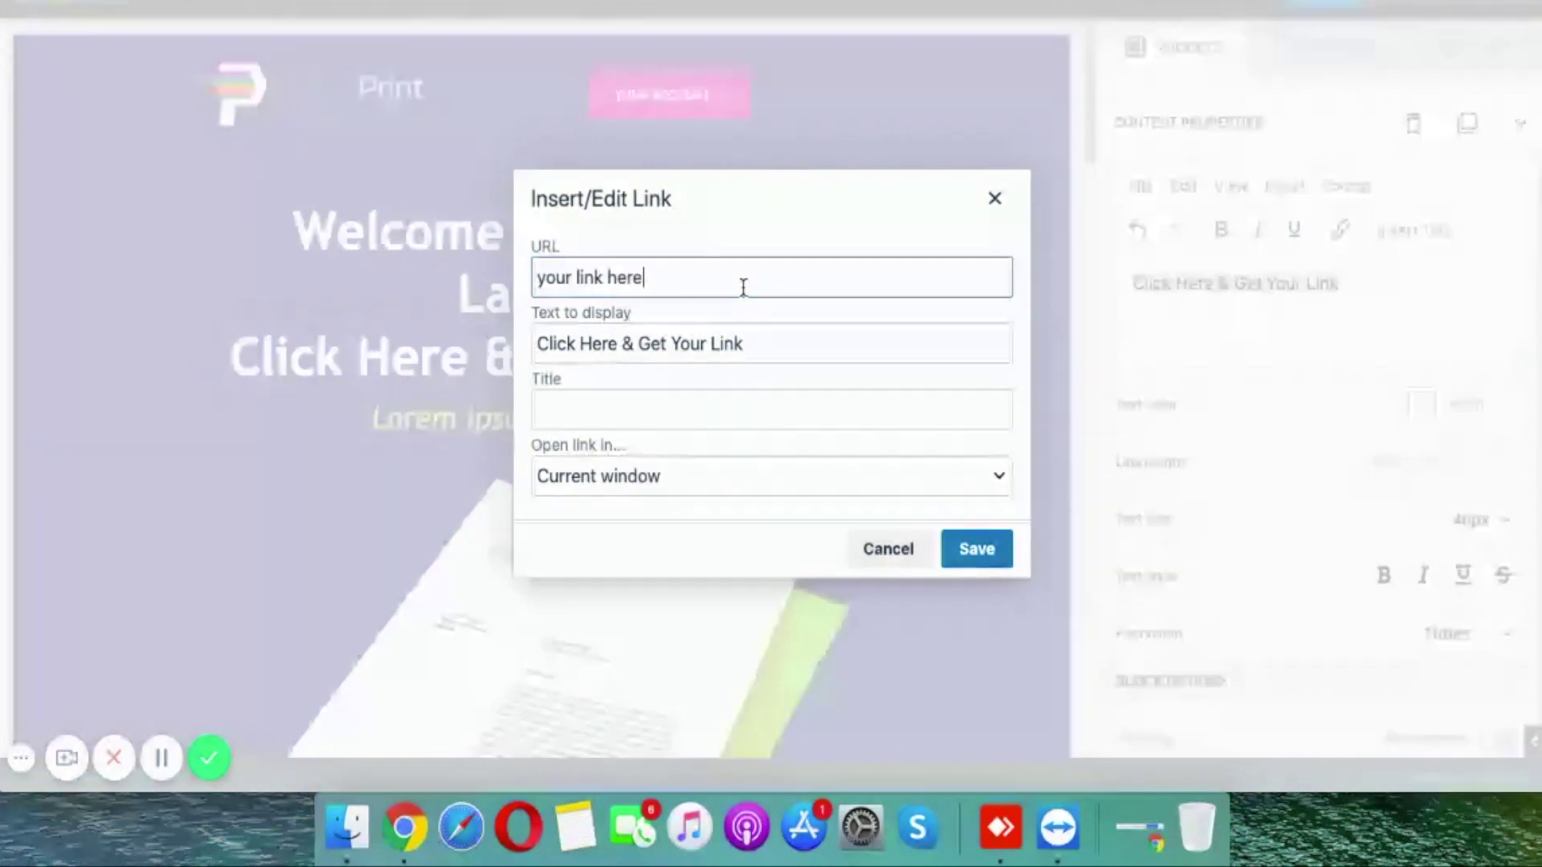
Step: Link the Click Here line to facebook.com
key(BackSpace)
key(BackSpace)
key(BackSpace)
key(BackSpace)
text(facebook.com)
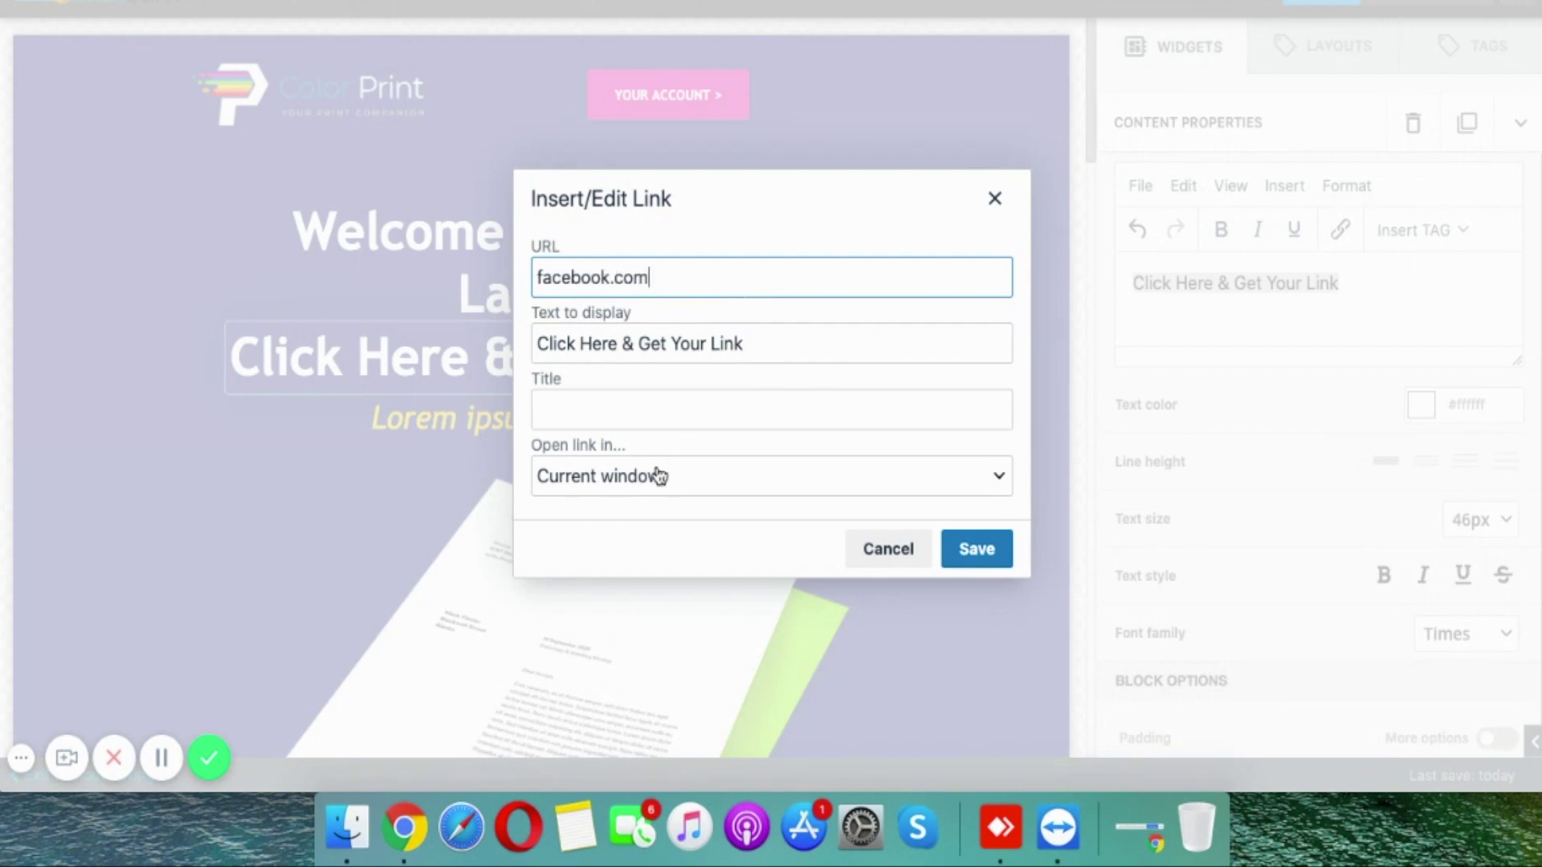
click(659, 475)
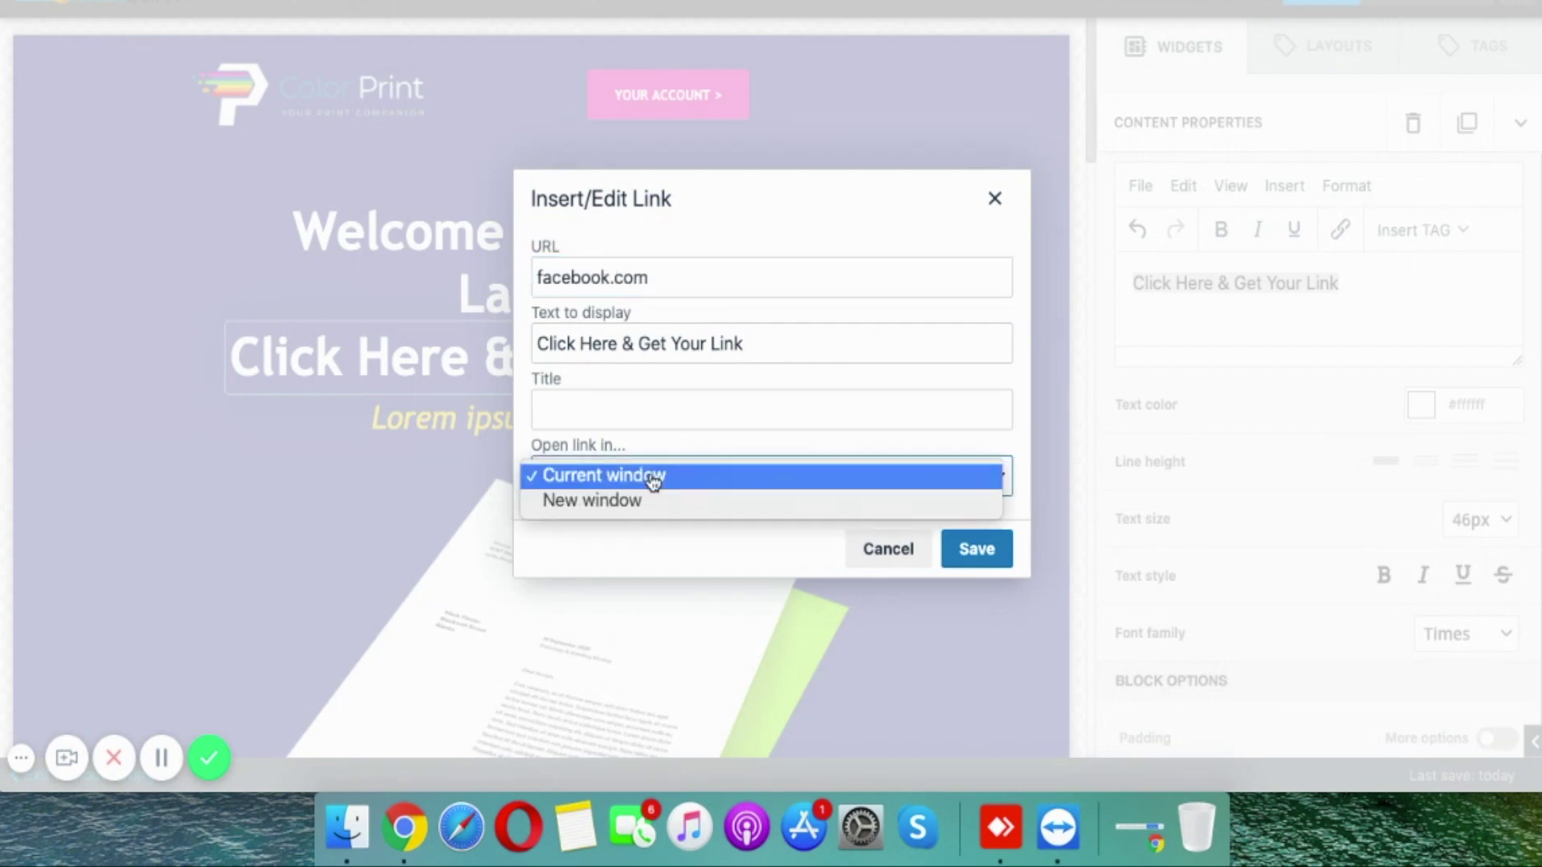
click(978, 554)
click(979, 554)
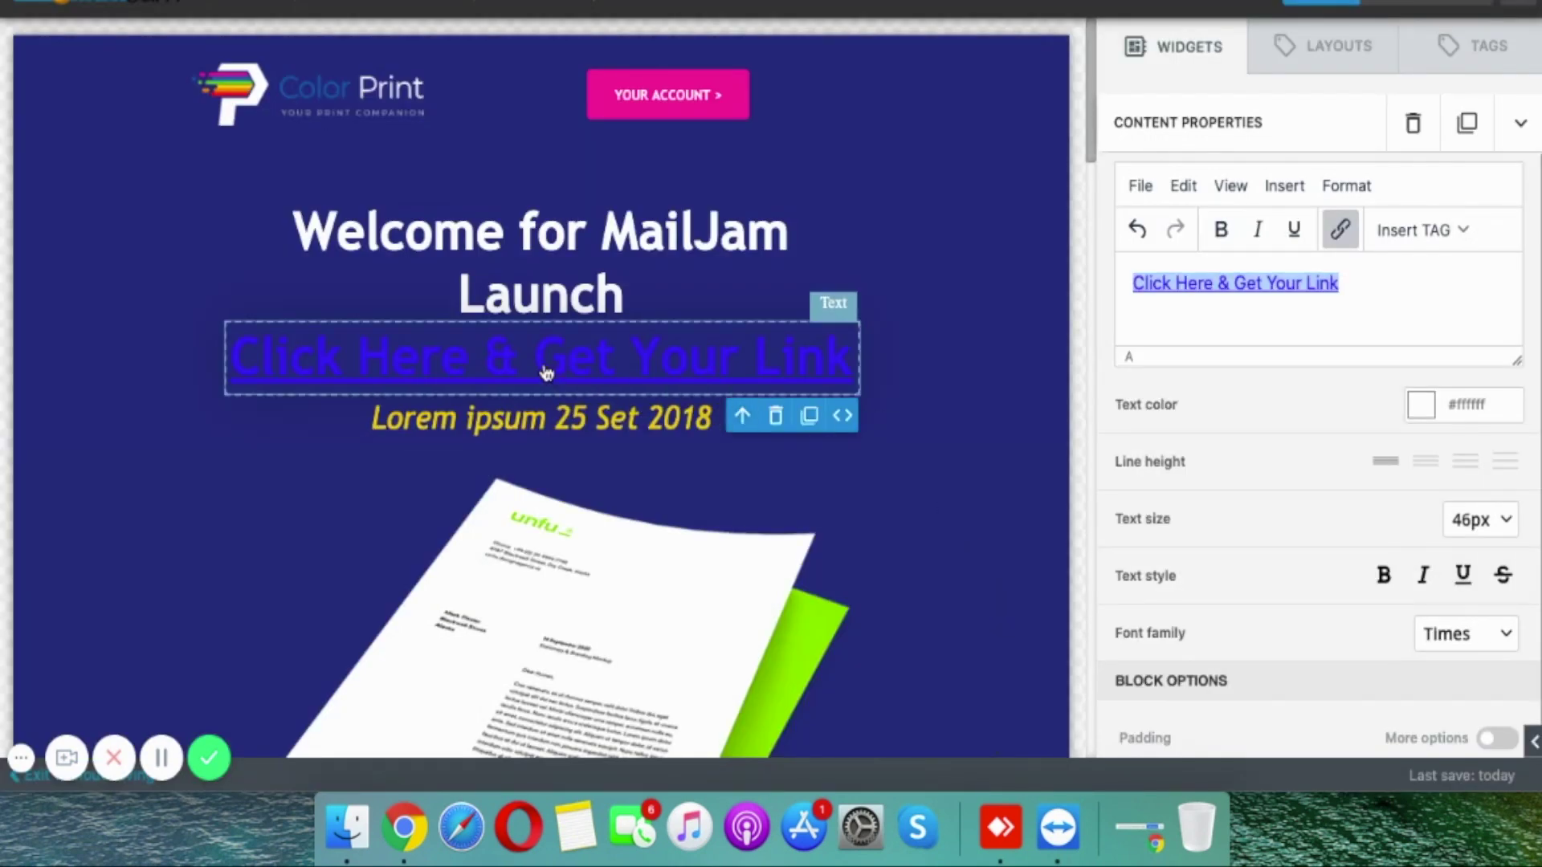
click(1041, 464)
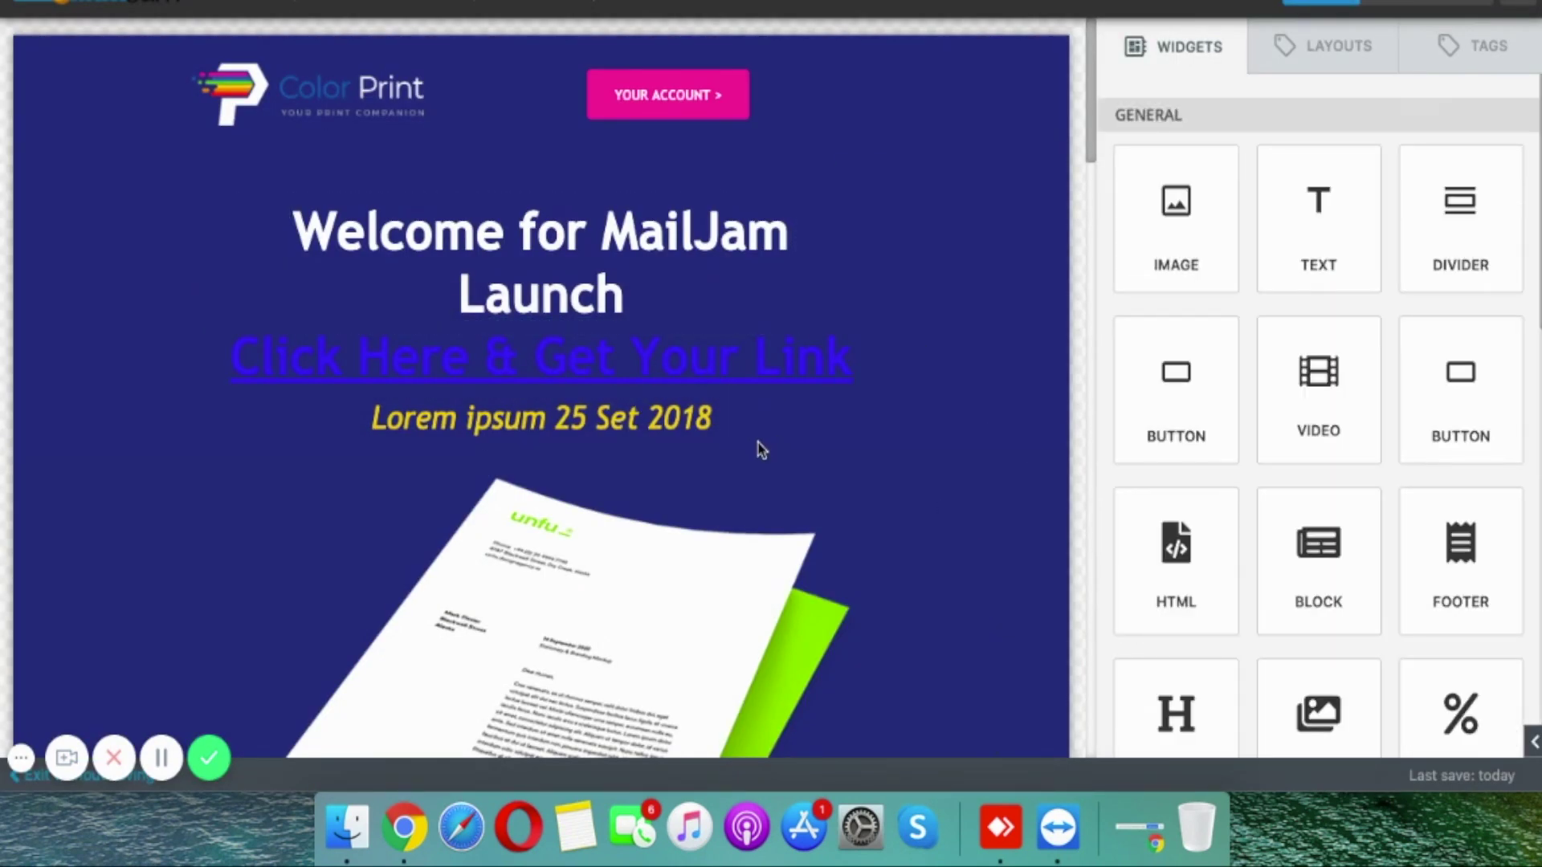
Step: Replace the Lorem ipsum date line with 'Launching on 7th Sept'20'
click(676, 414)
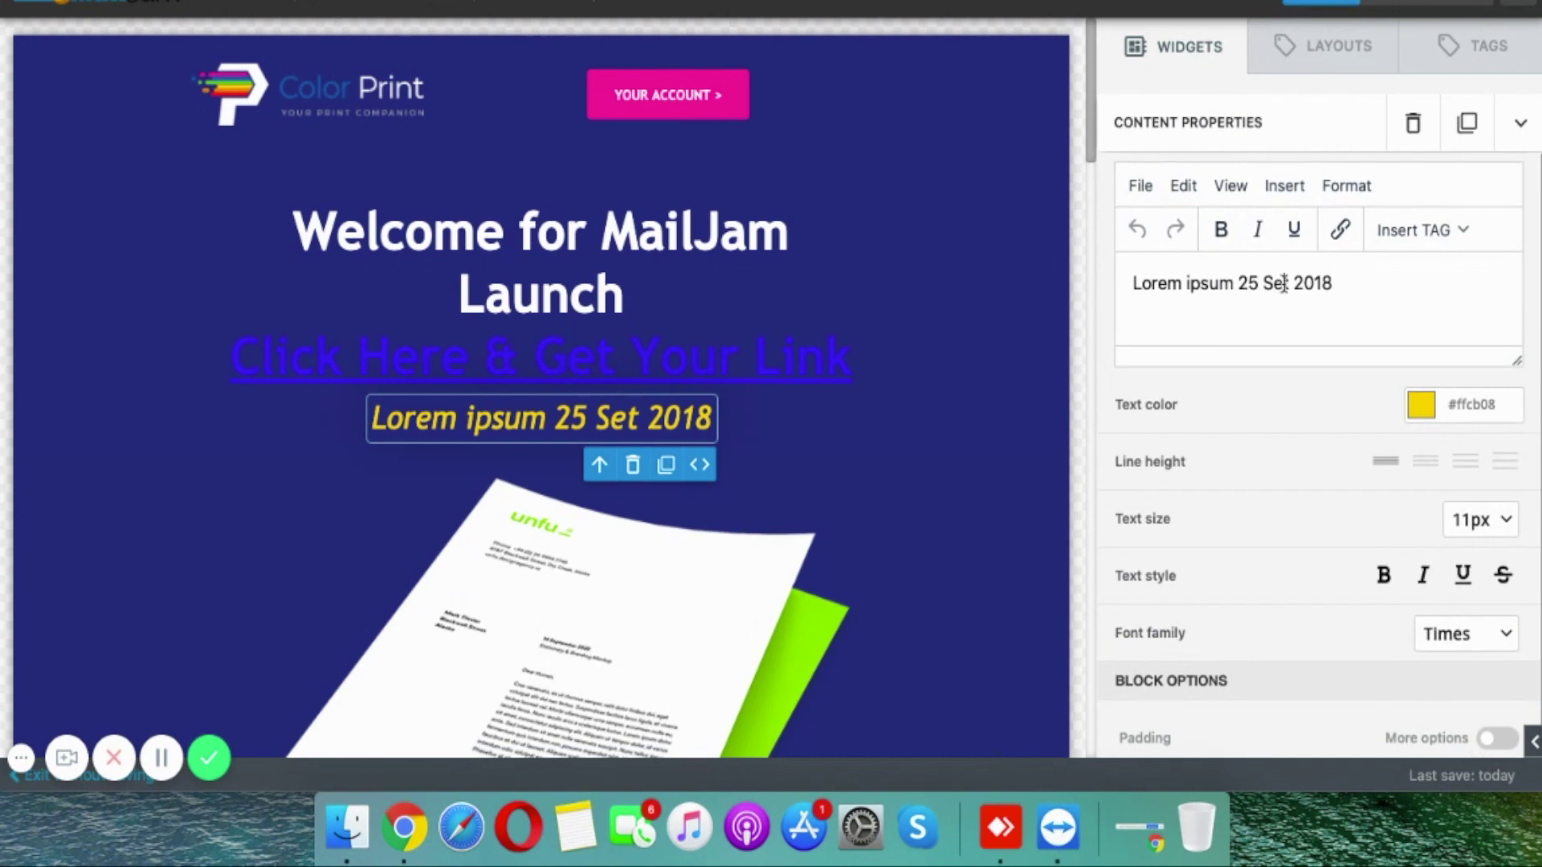
triple_click(1283, 284)
text(Launching on )
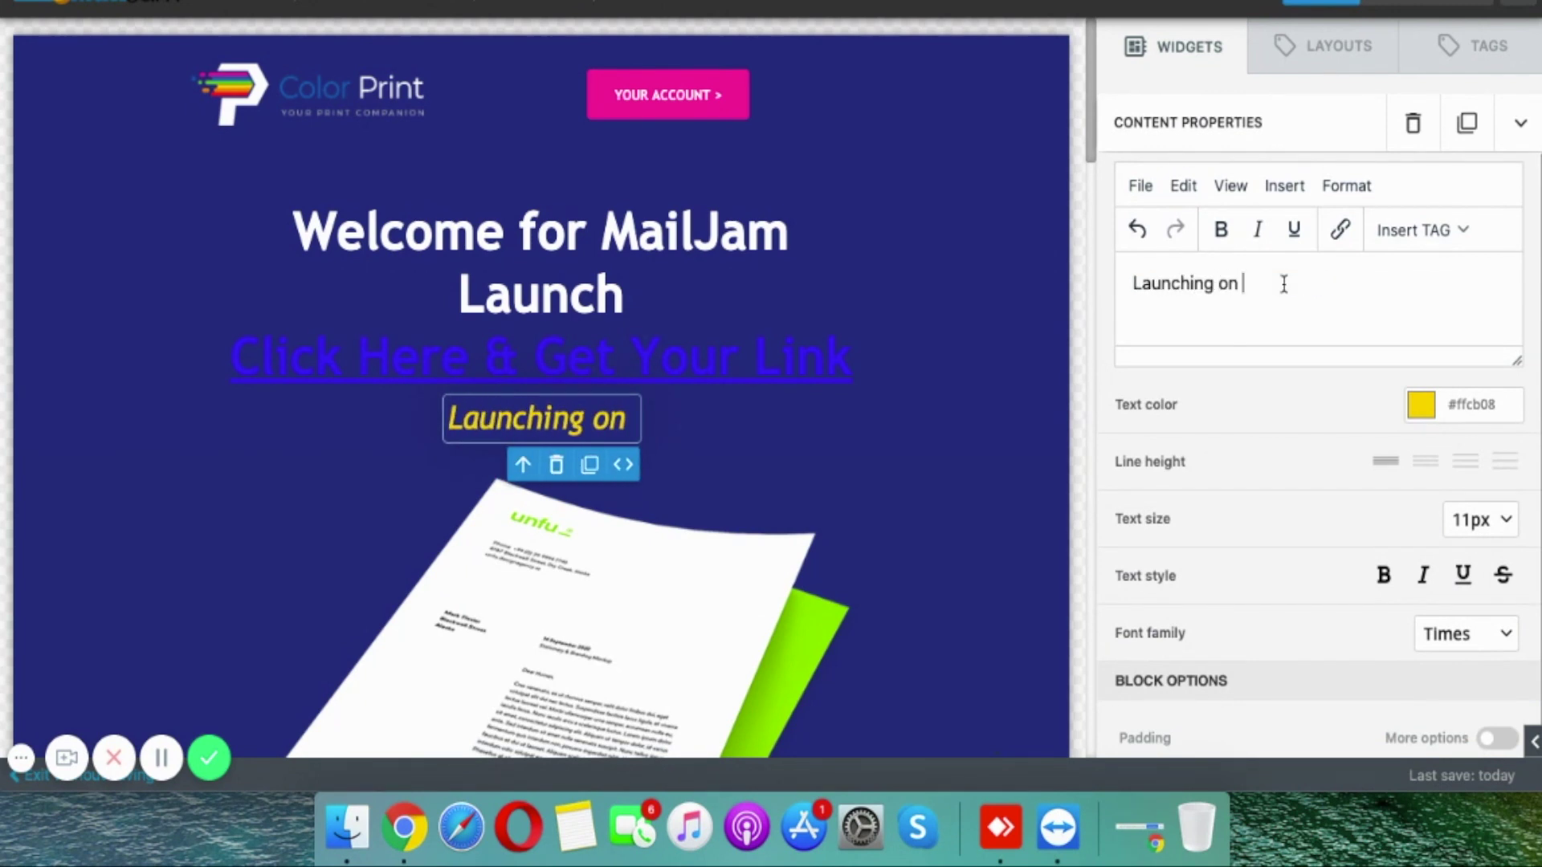
text(7th Sept)
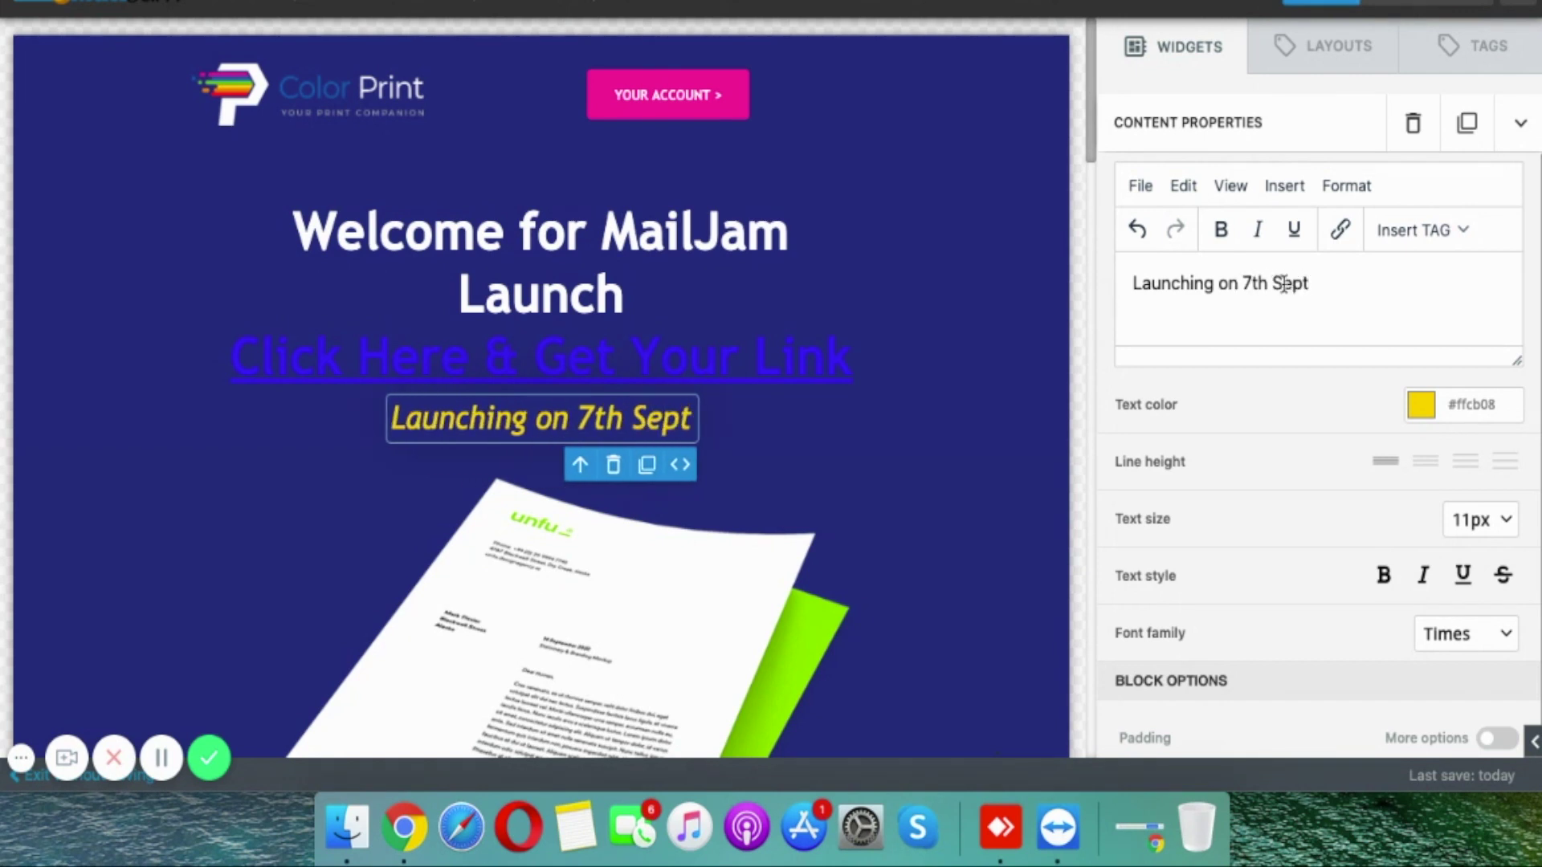
text(')
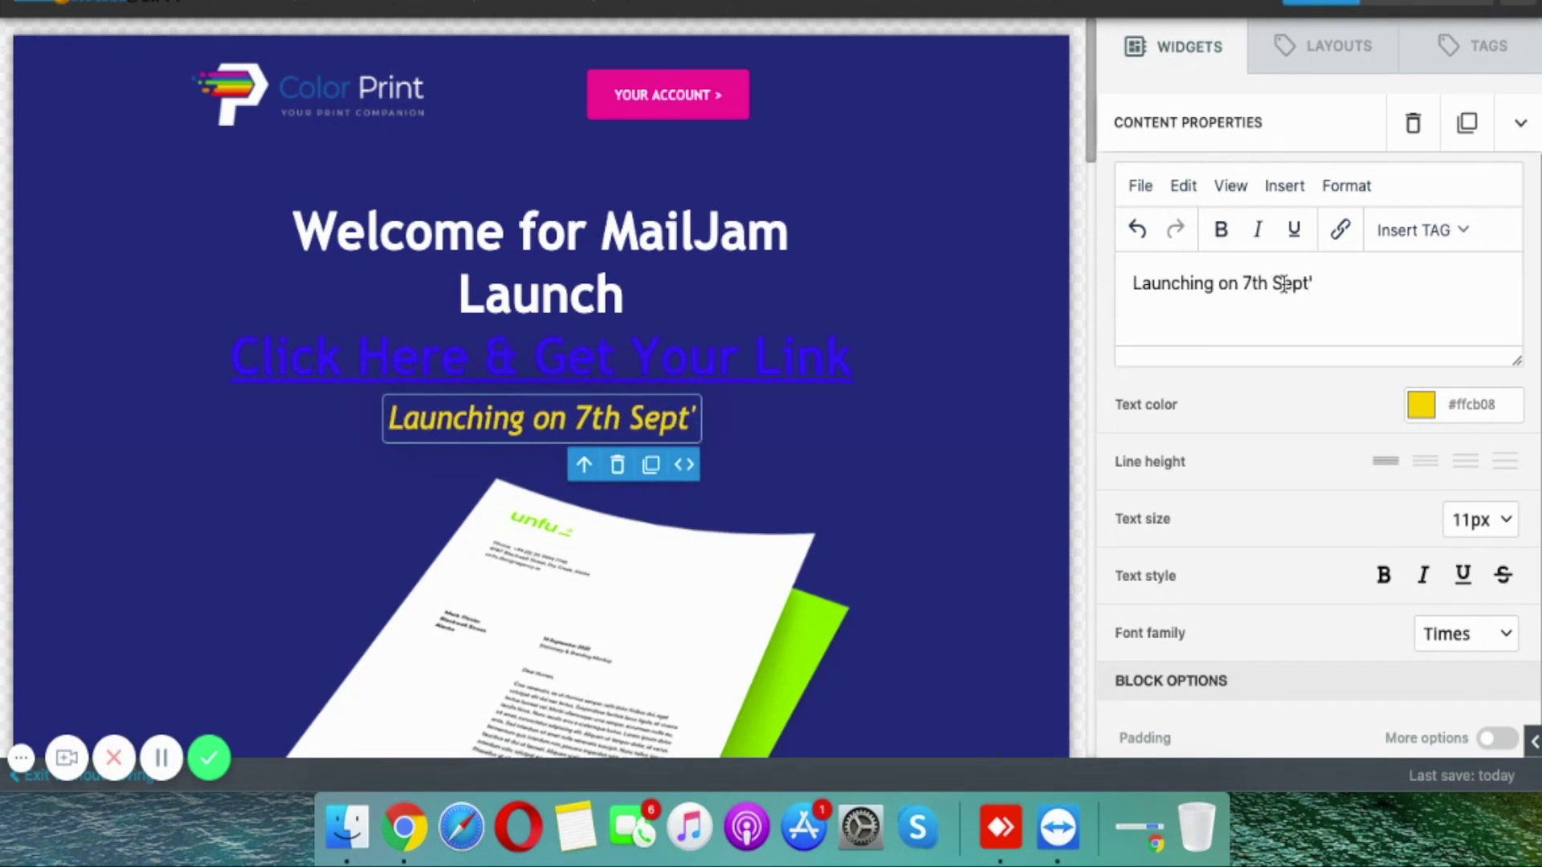
text(20)
click(819, 470)
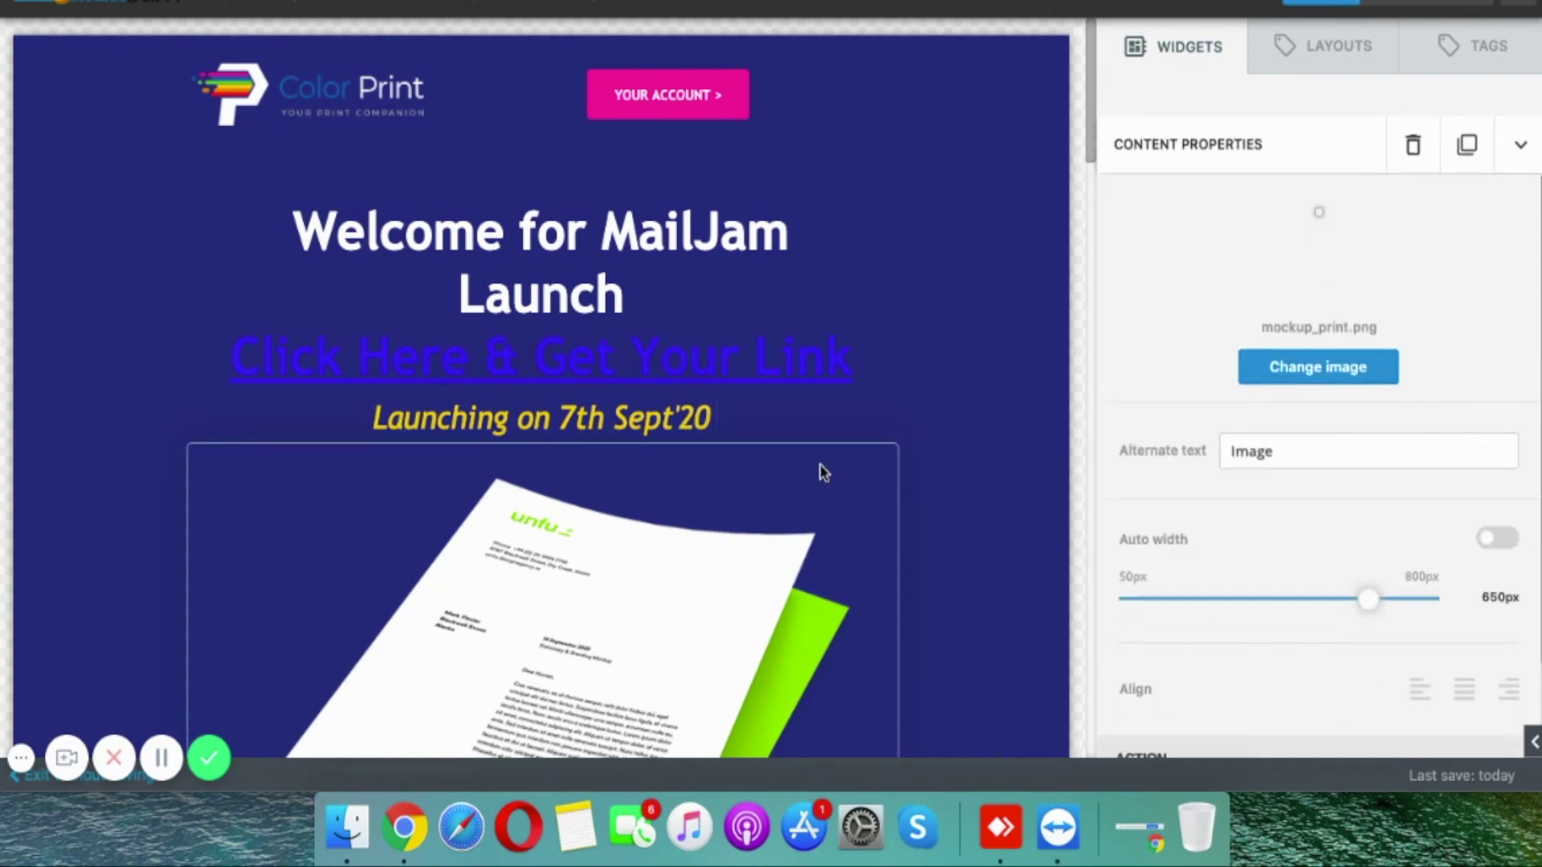
scroll(697, 519, down, 5)
scroll(697, 518, down, 8)
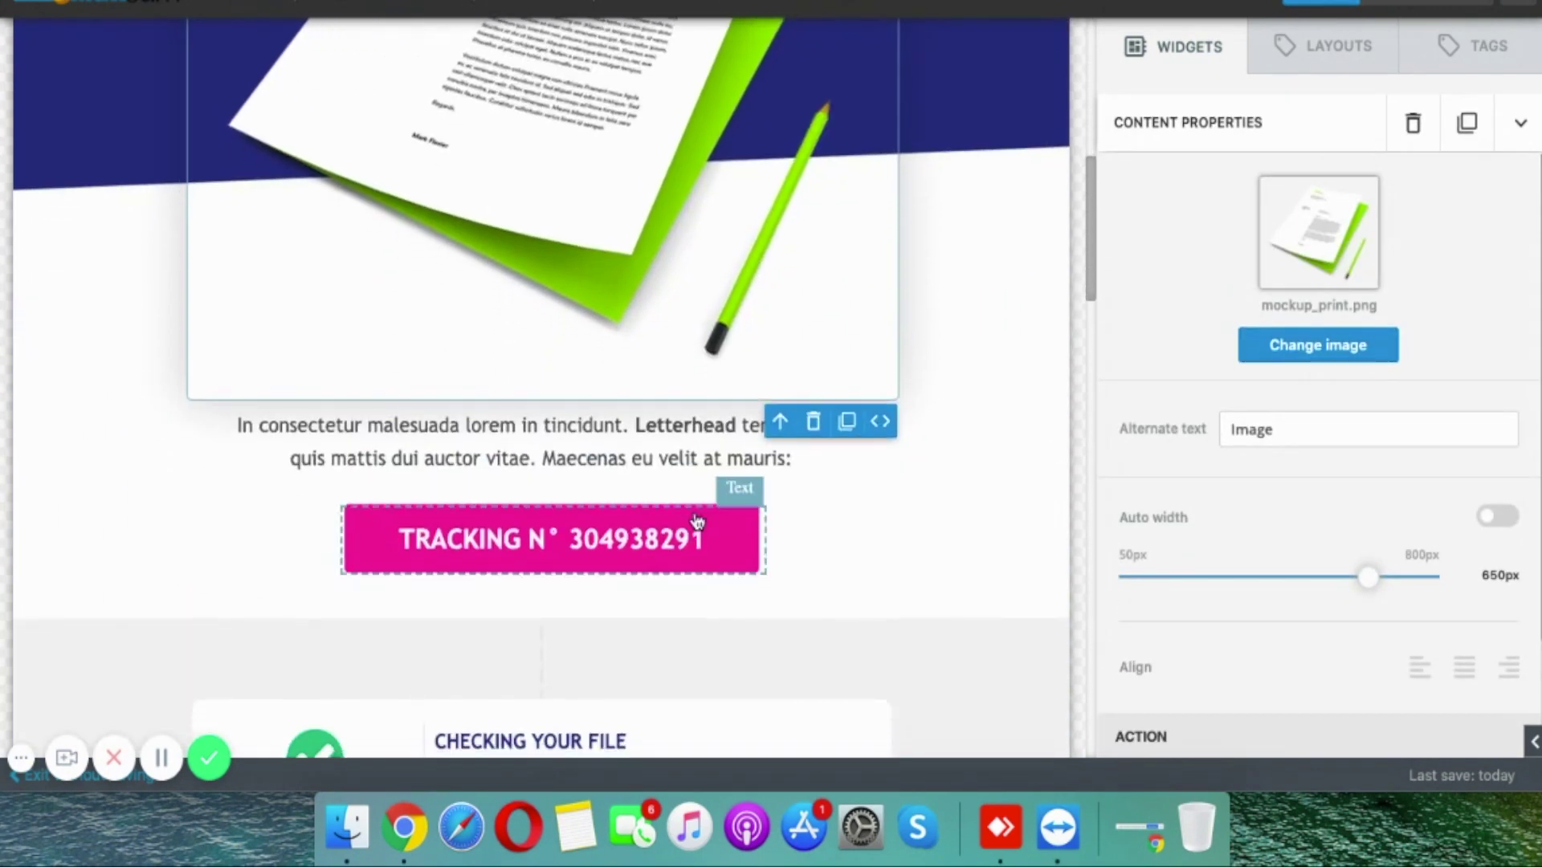
scroll(594, 573, down, 8)
scroll(594, 572, up, 15)
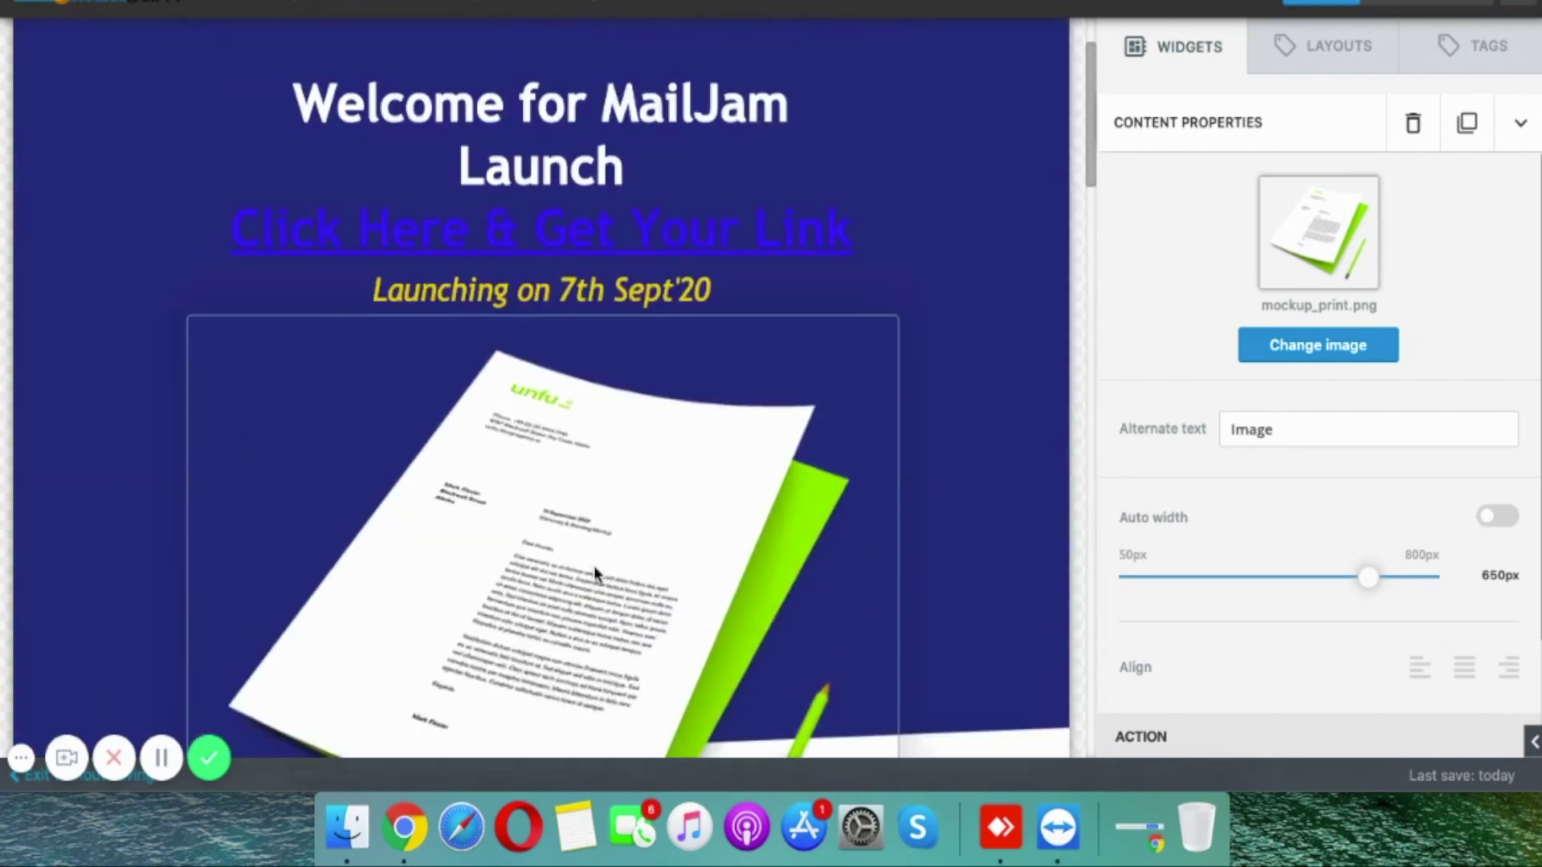
scroll(595, 575, down, 20)
scroll(595, 575, up, 15)
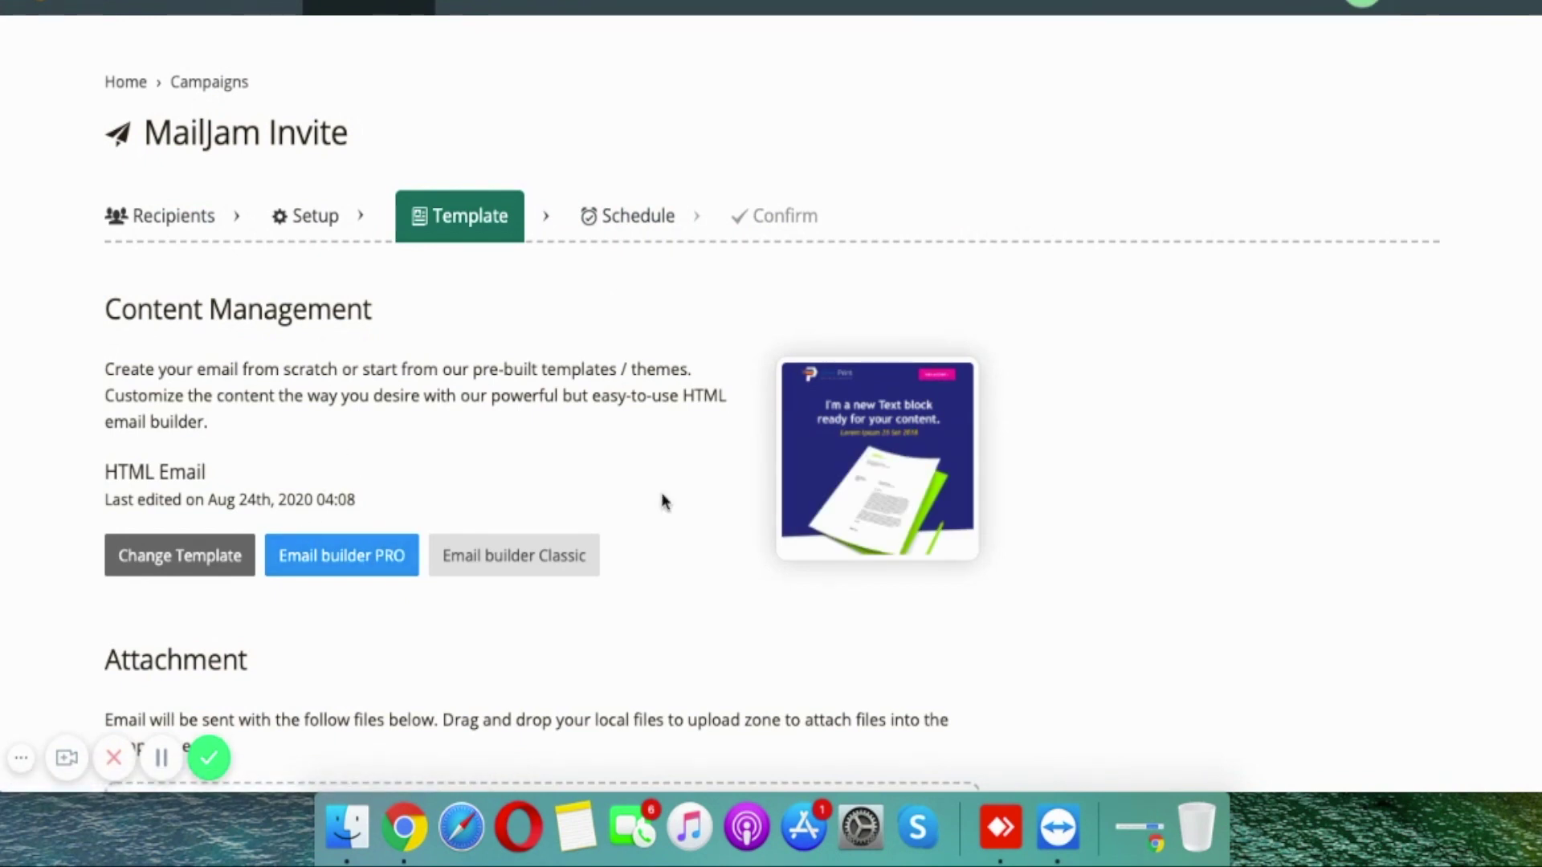
Step: Preview the finished launch email, then move MailJam Invite to its Schedule step
mouse_move(838, 467)
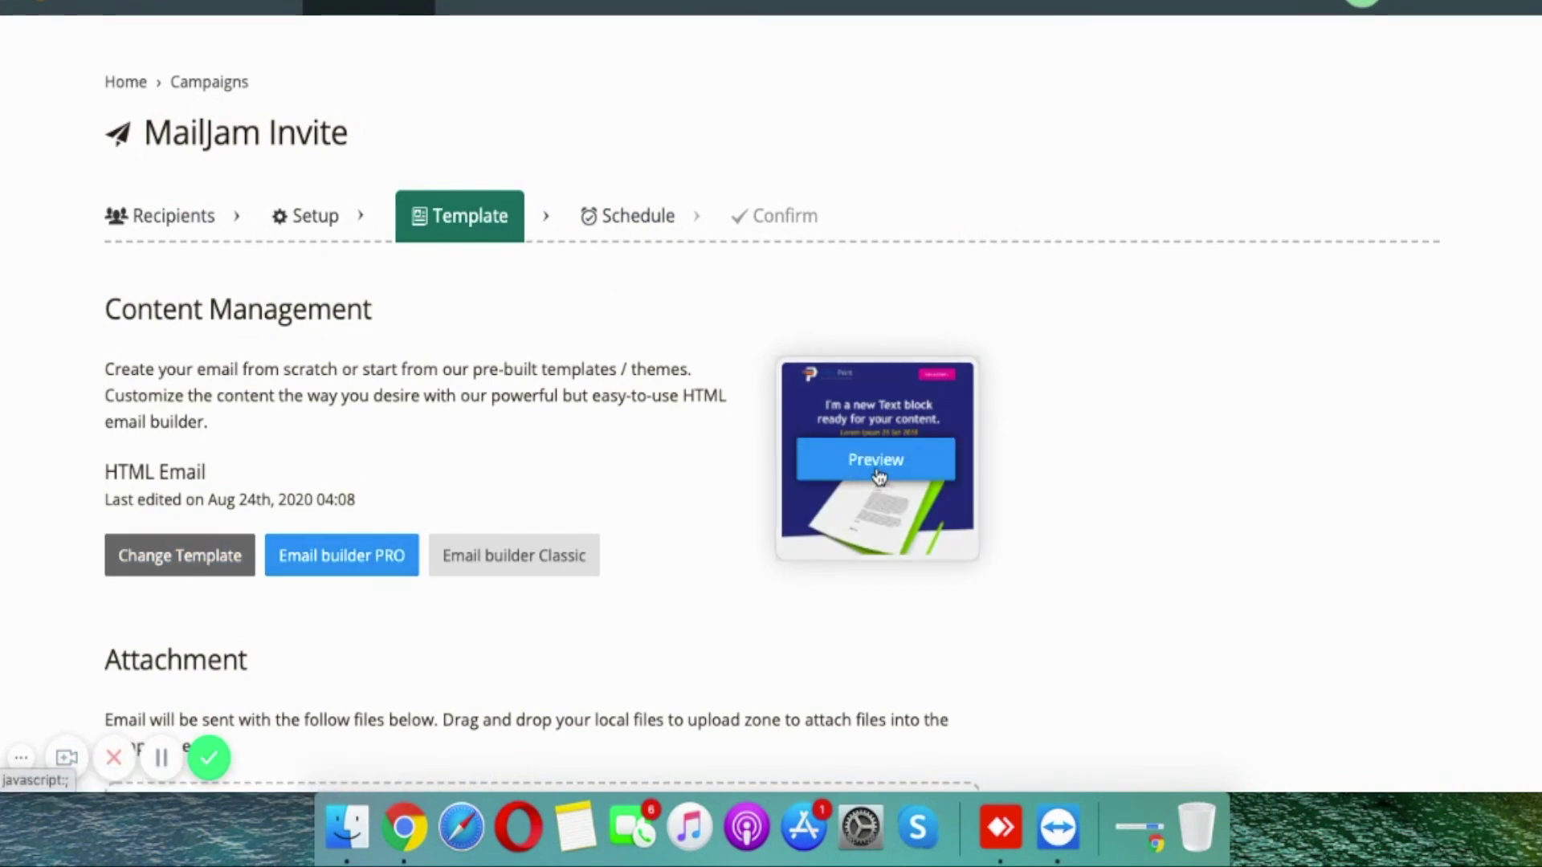
click(876, 457)
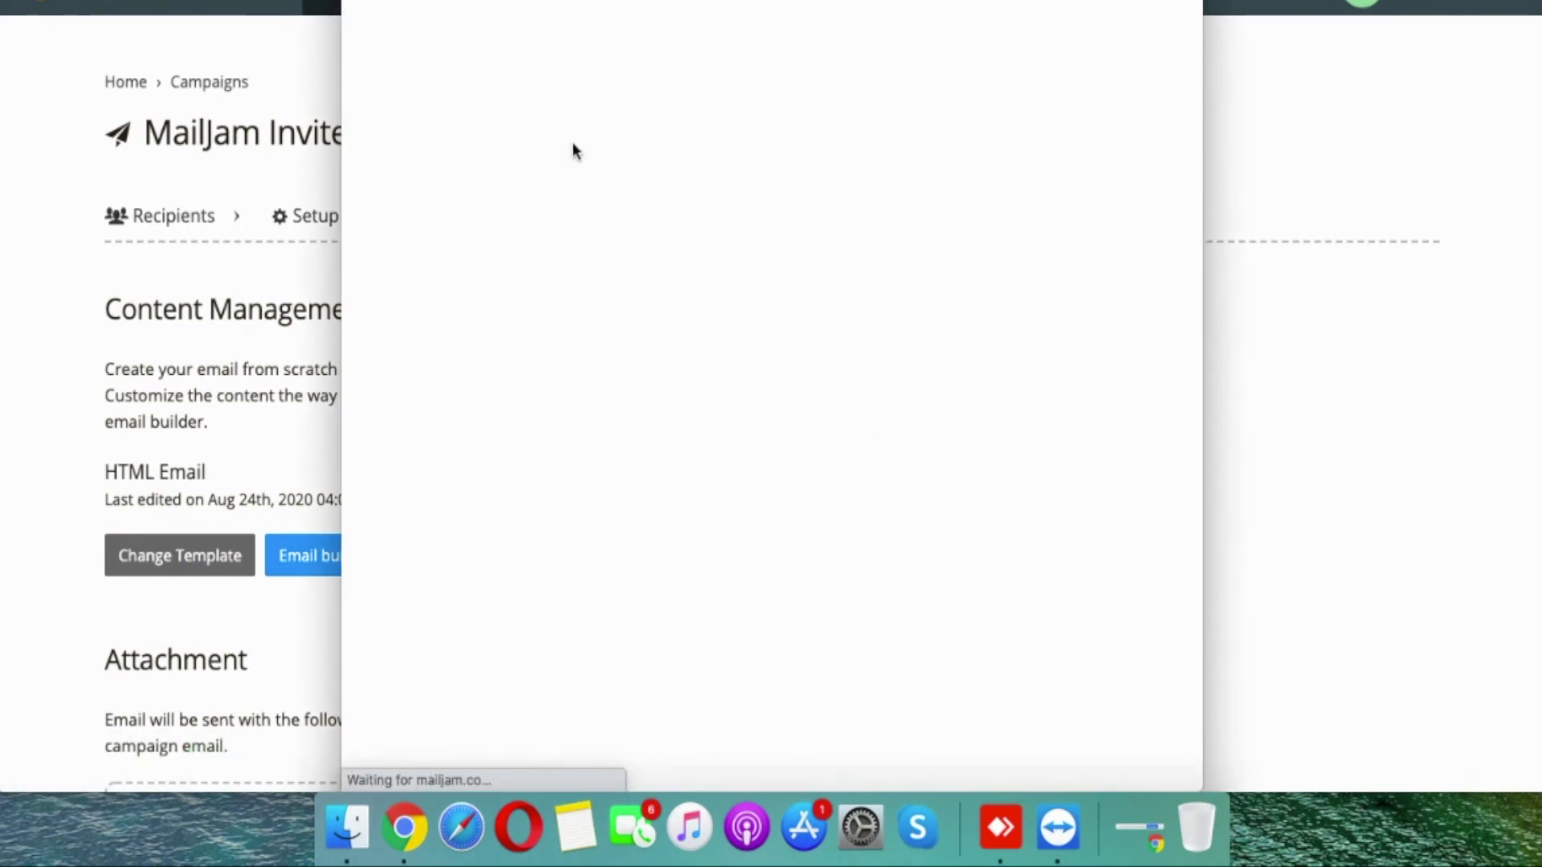
scroll(664, 342, down, 3)
scroll(663, 335, up, 3)
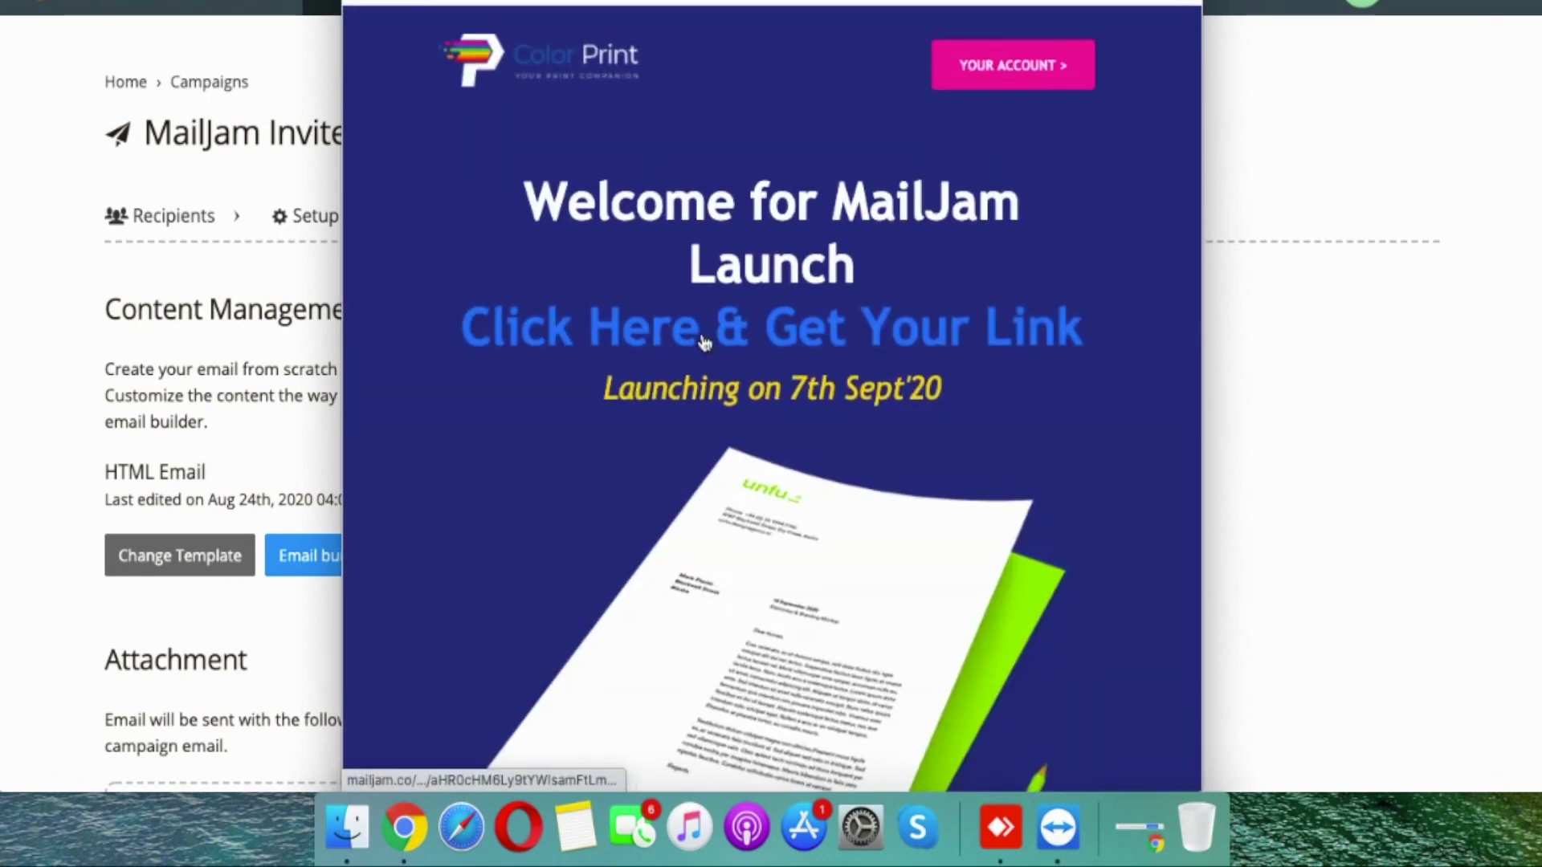
click(743, 334)
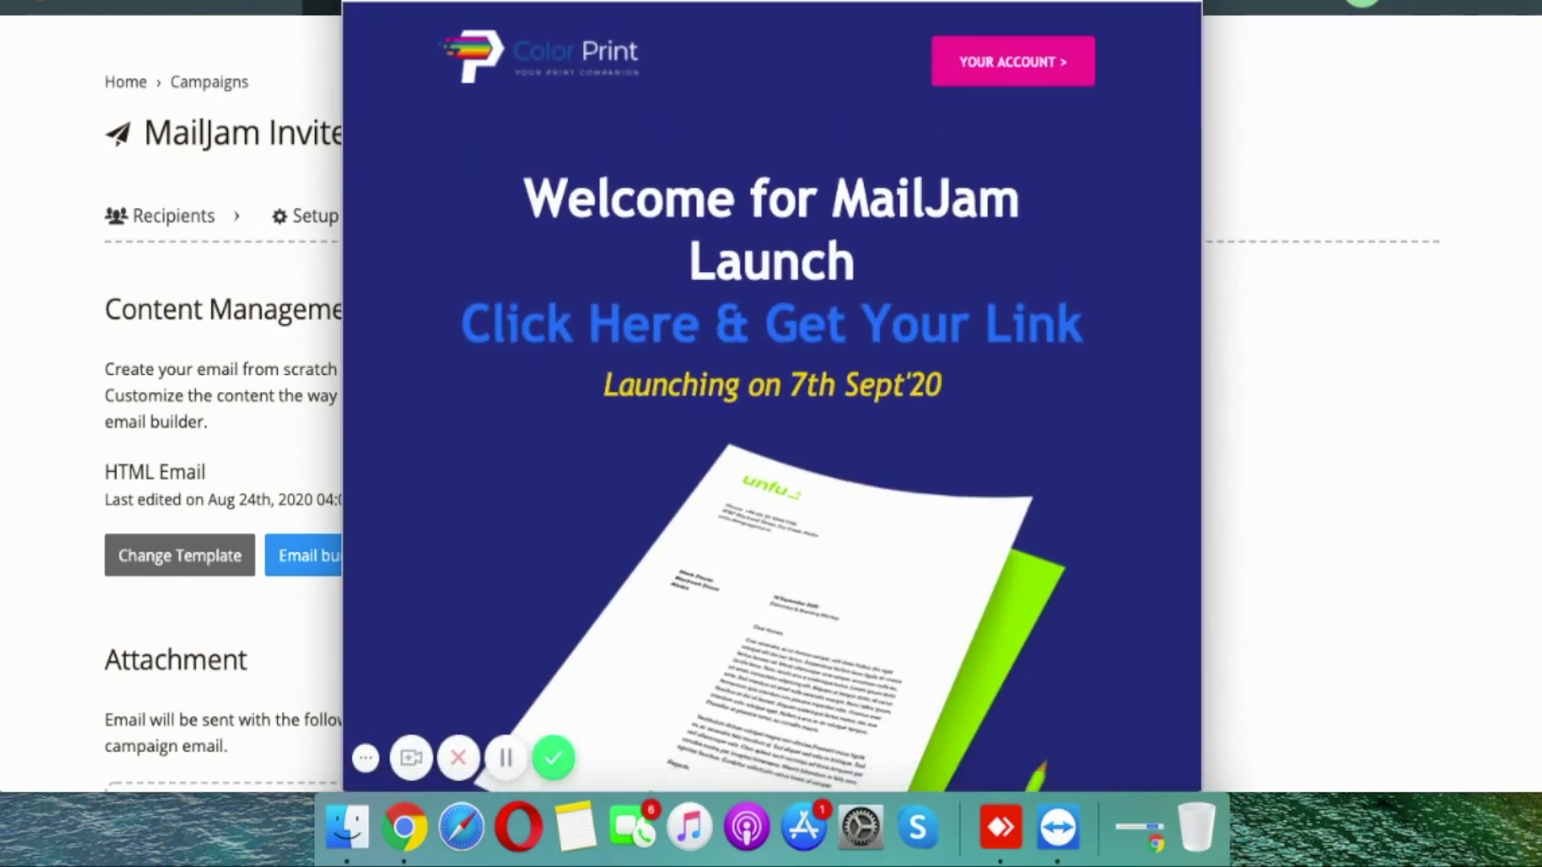
key(Escape)
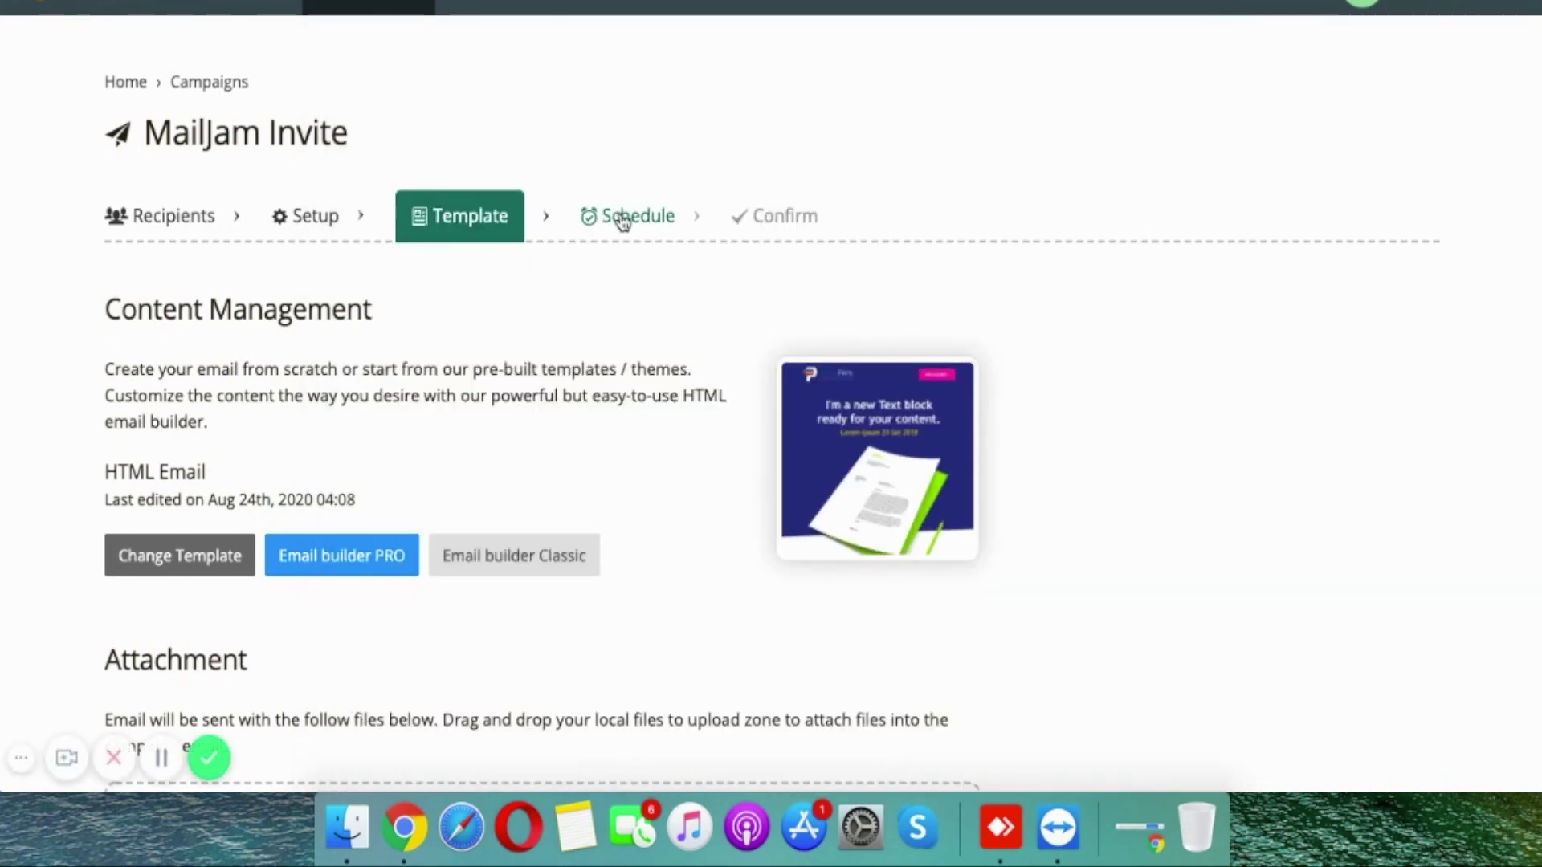
click(623, 218)
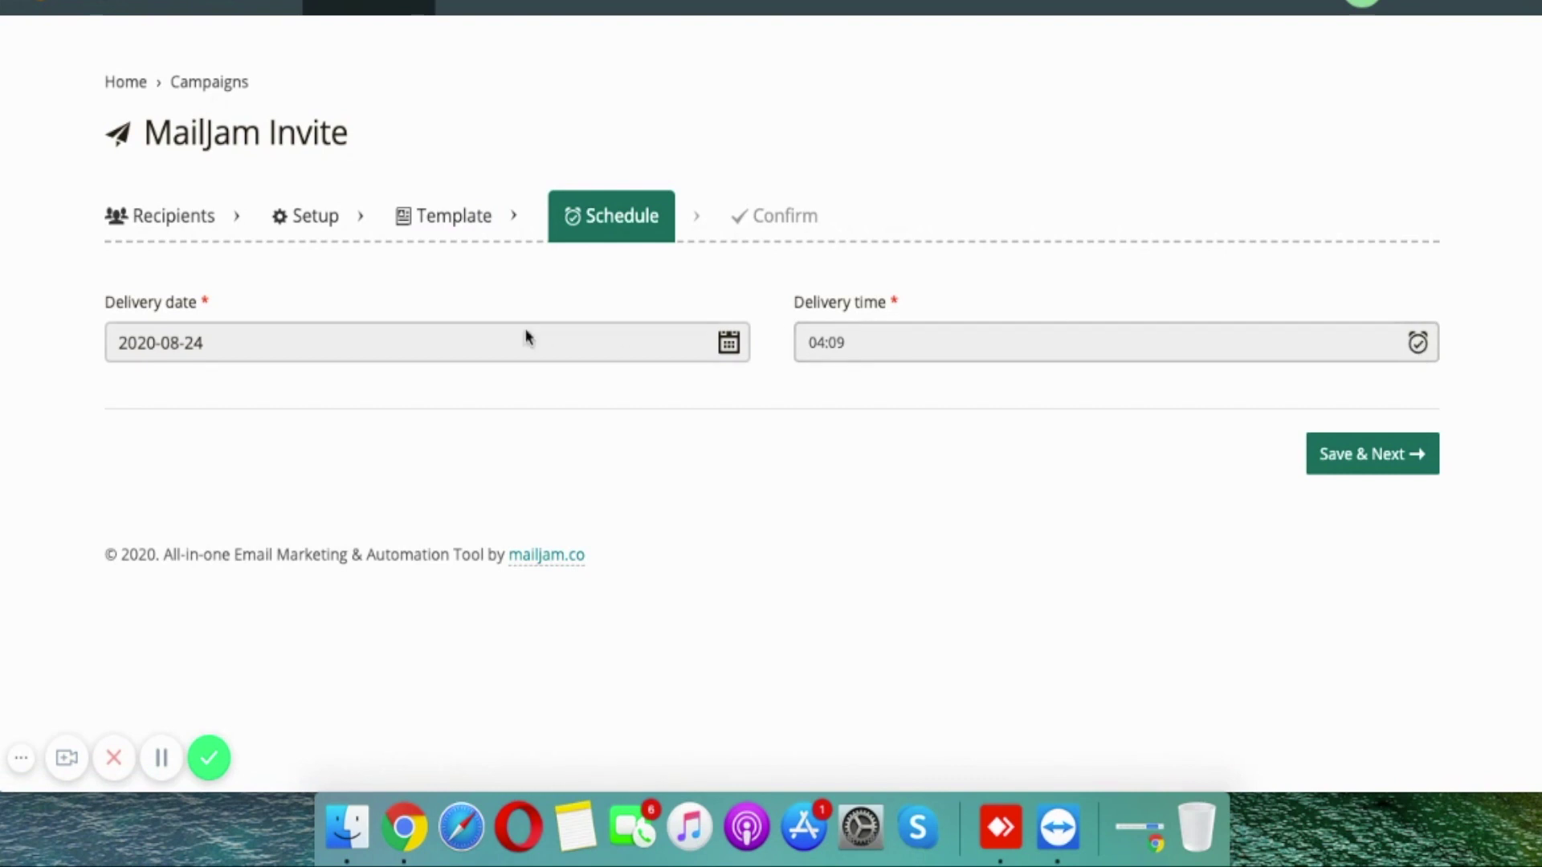
Step: Schedule delivery for 2020-08-24 at 04:22 and continue to the Confirm step
click(408, 335)
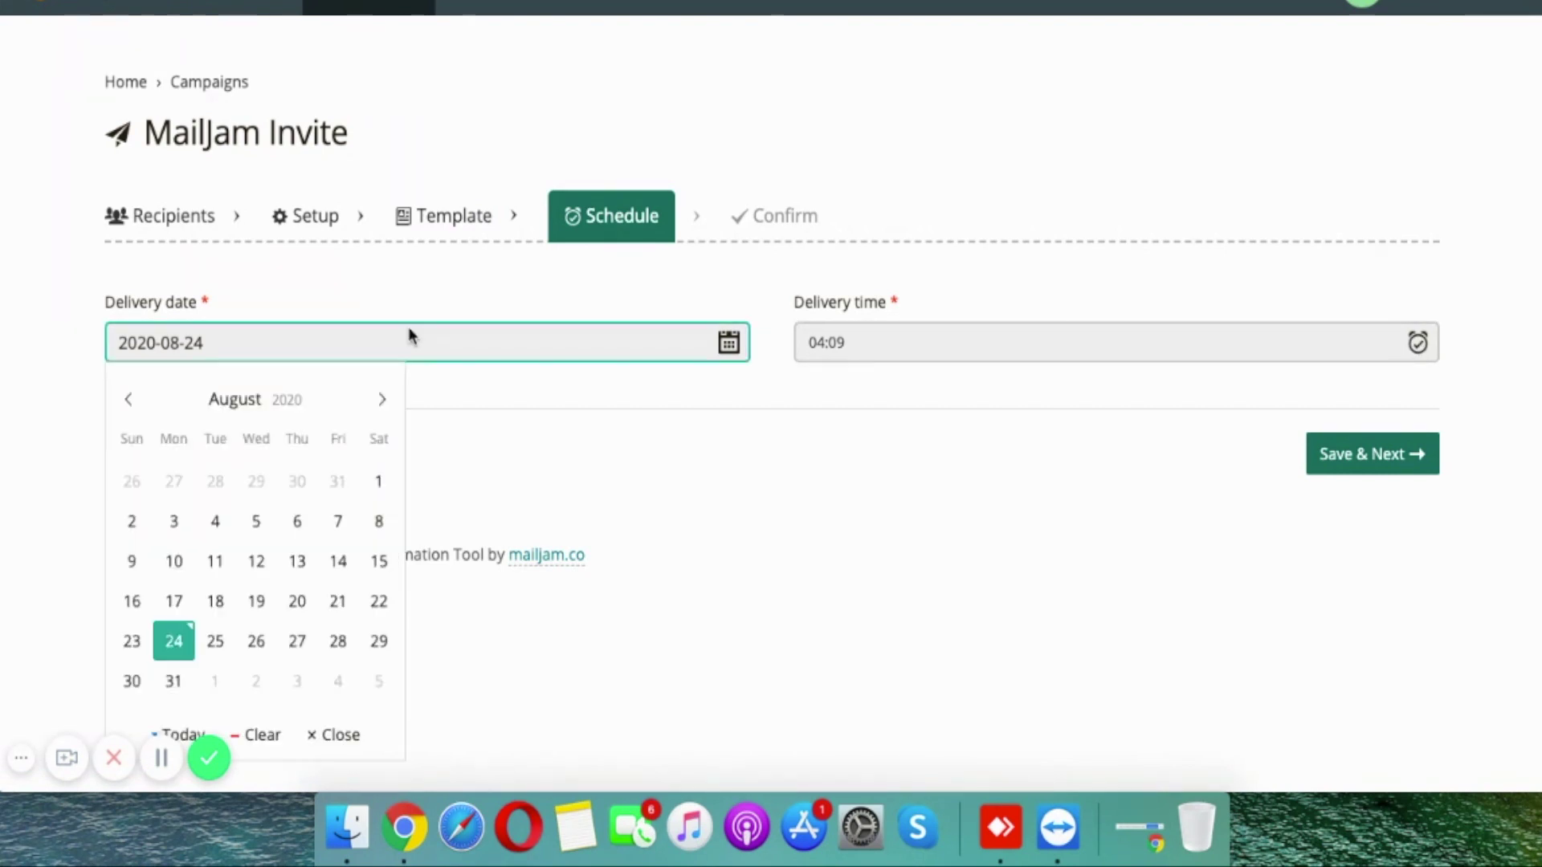
click(174, 649)
click(854, 344)
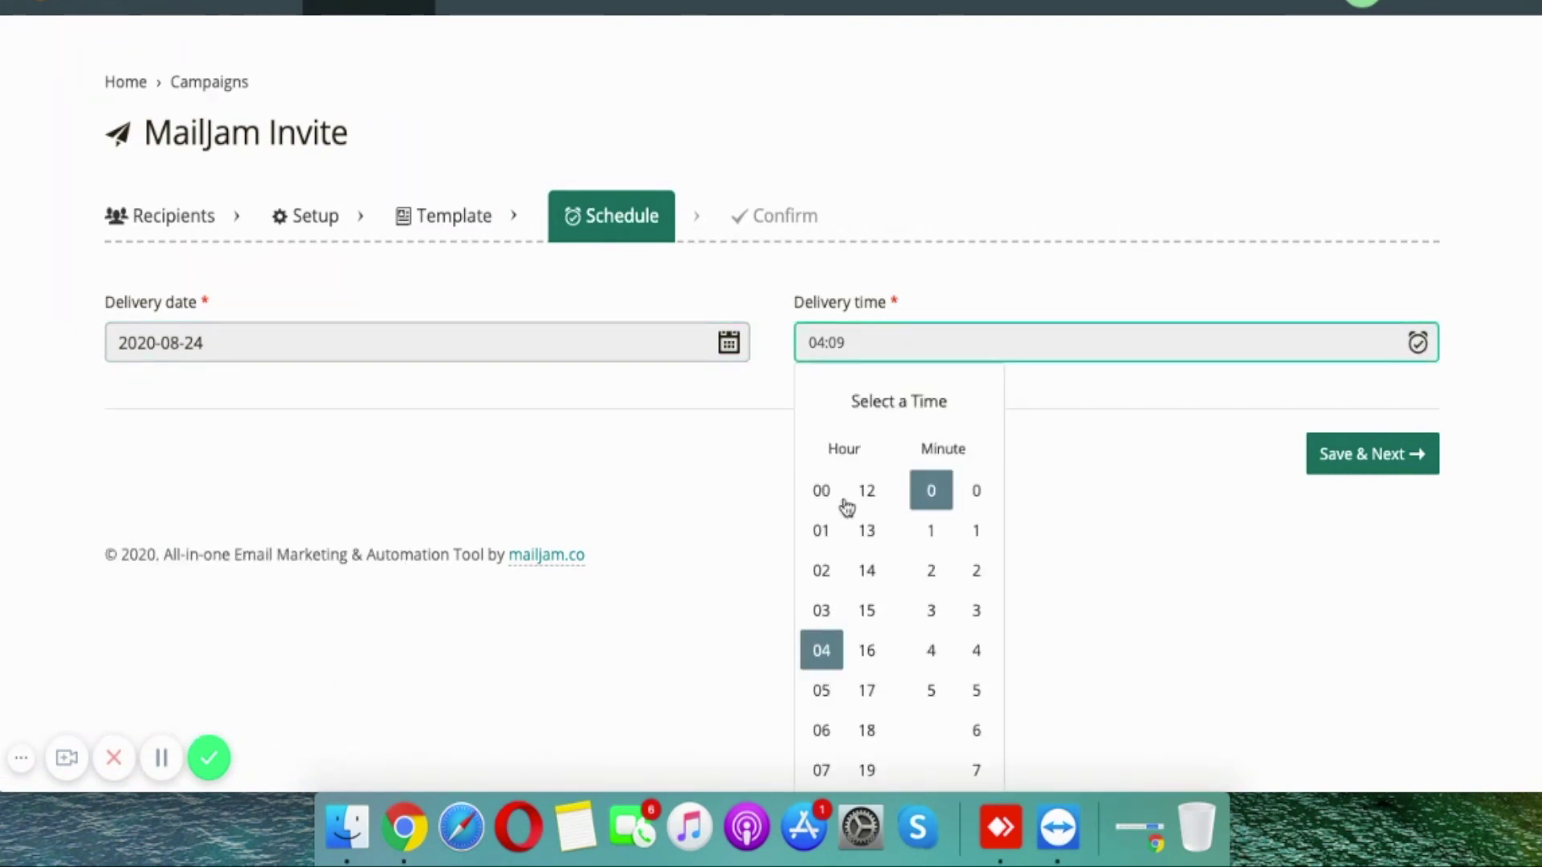
click(819, 690)
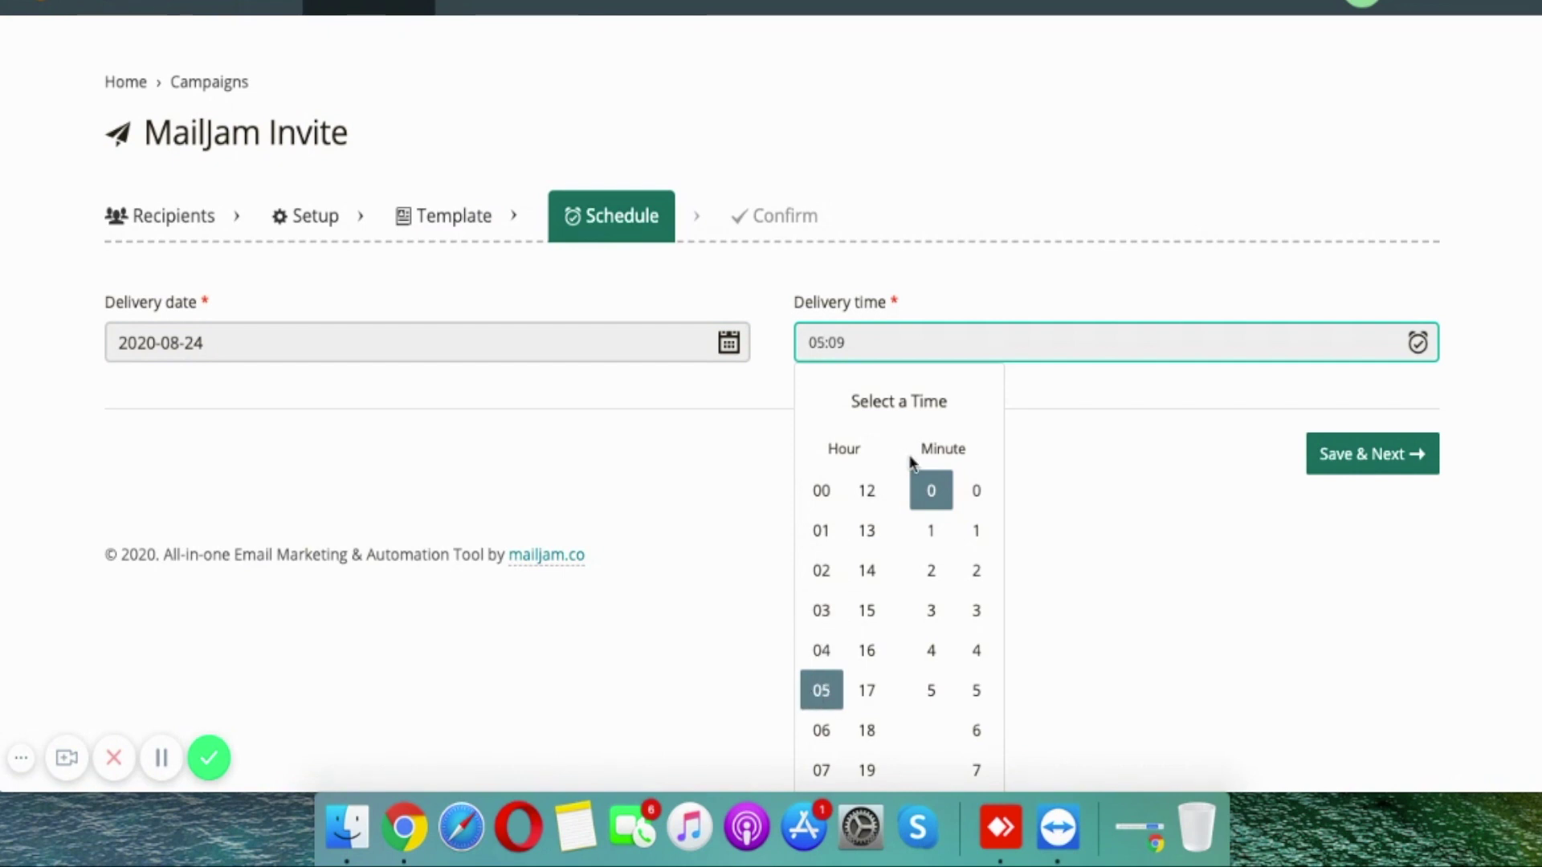
click(873, 611)
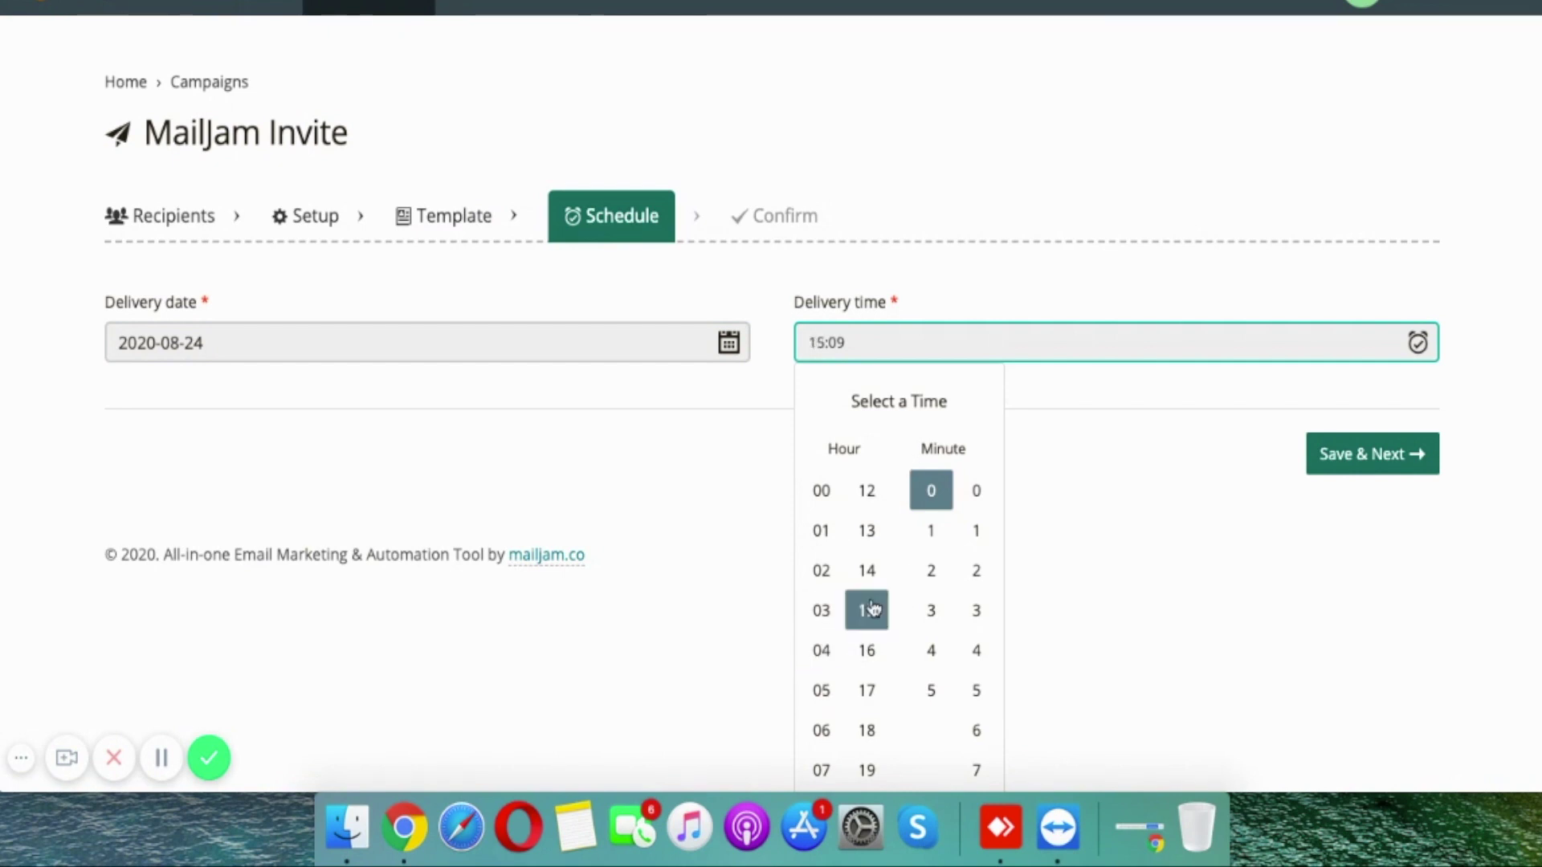
click(829, 653)
click(930, 570)
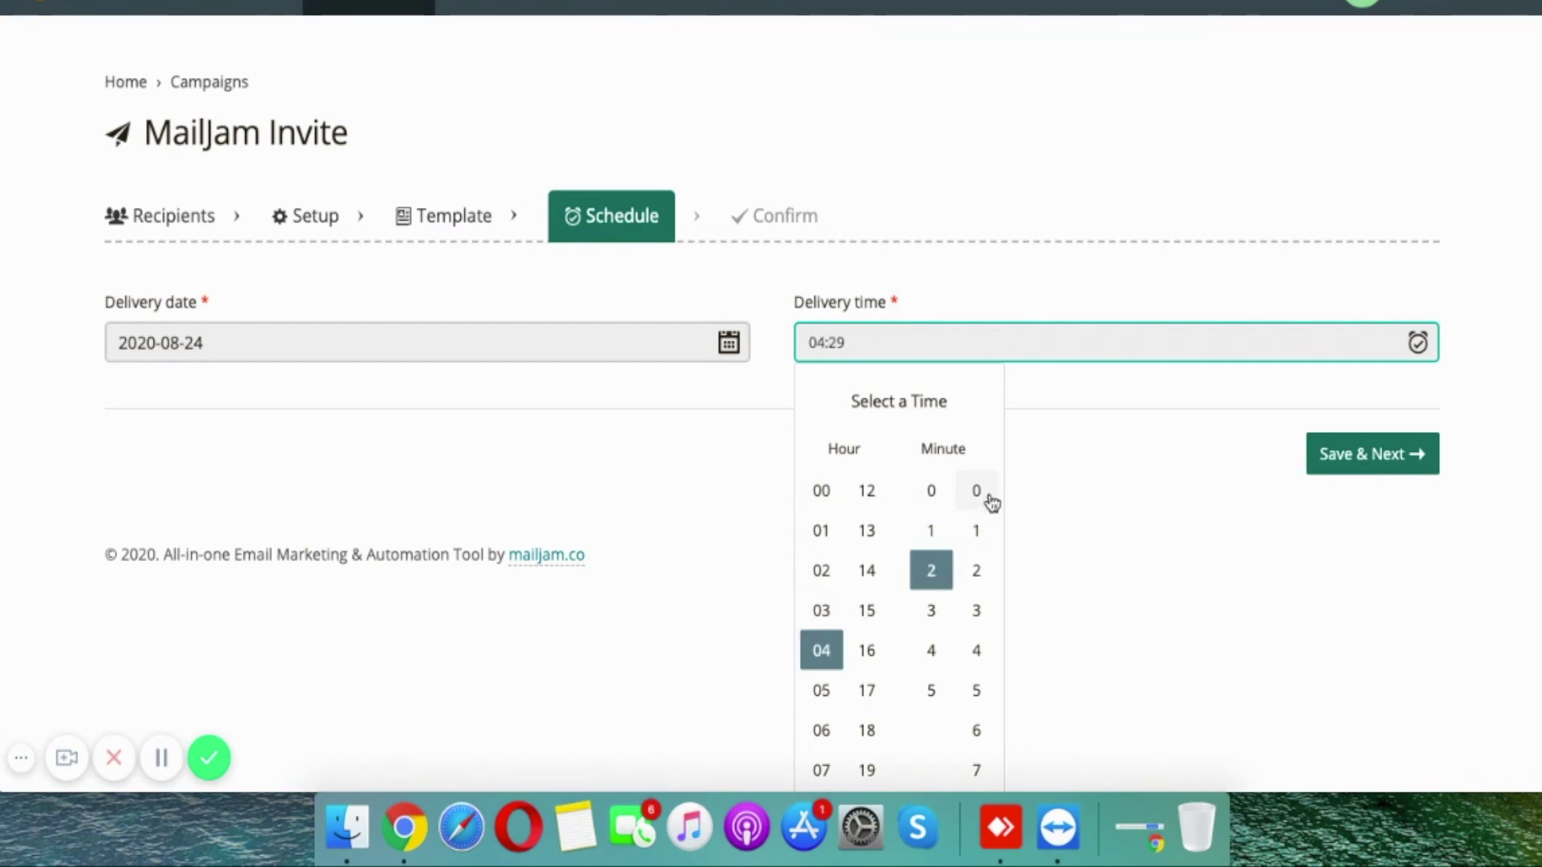
click(973, 584)
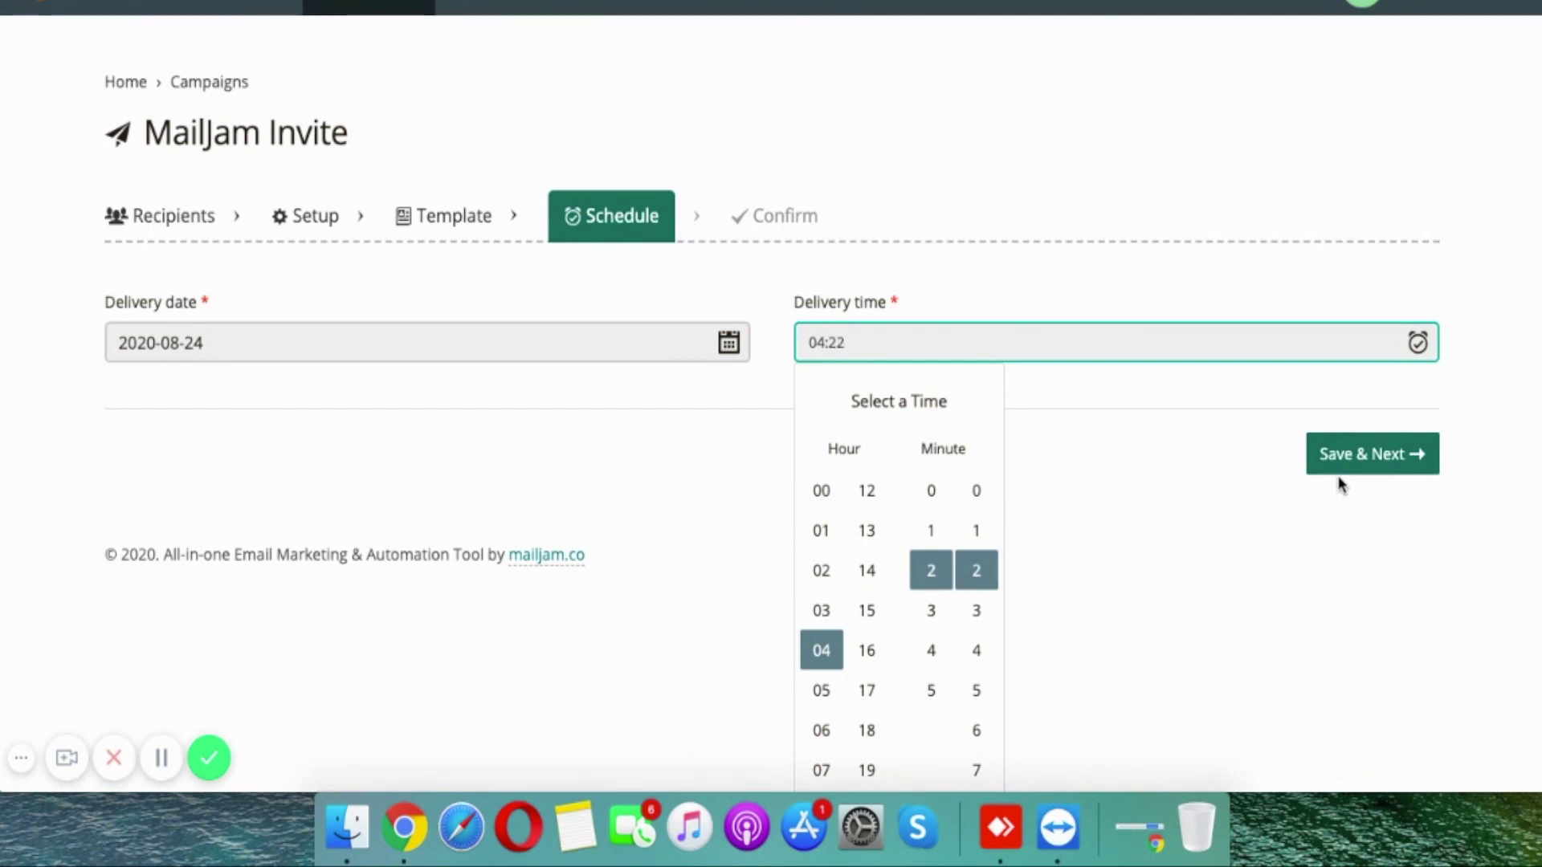
scroll(1161, 518, down, 2)
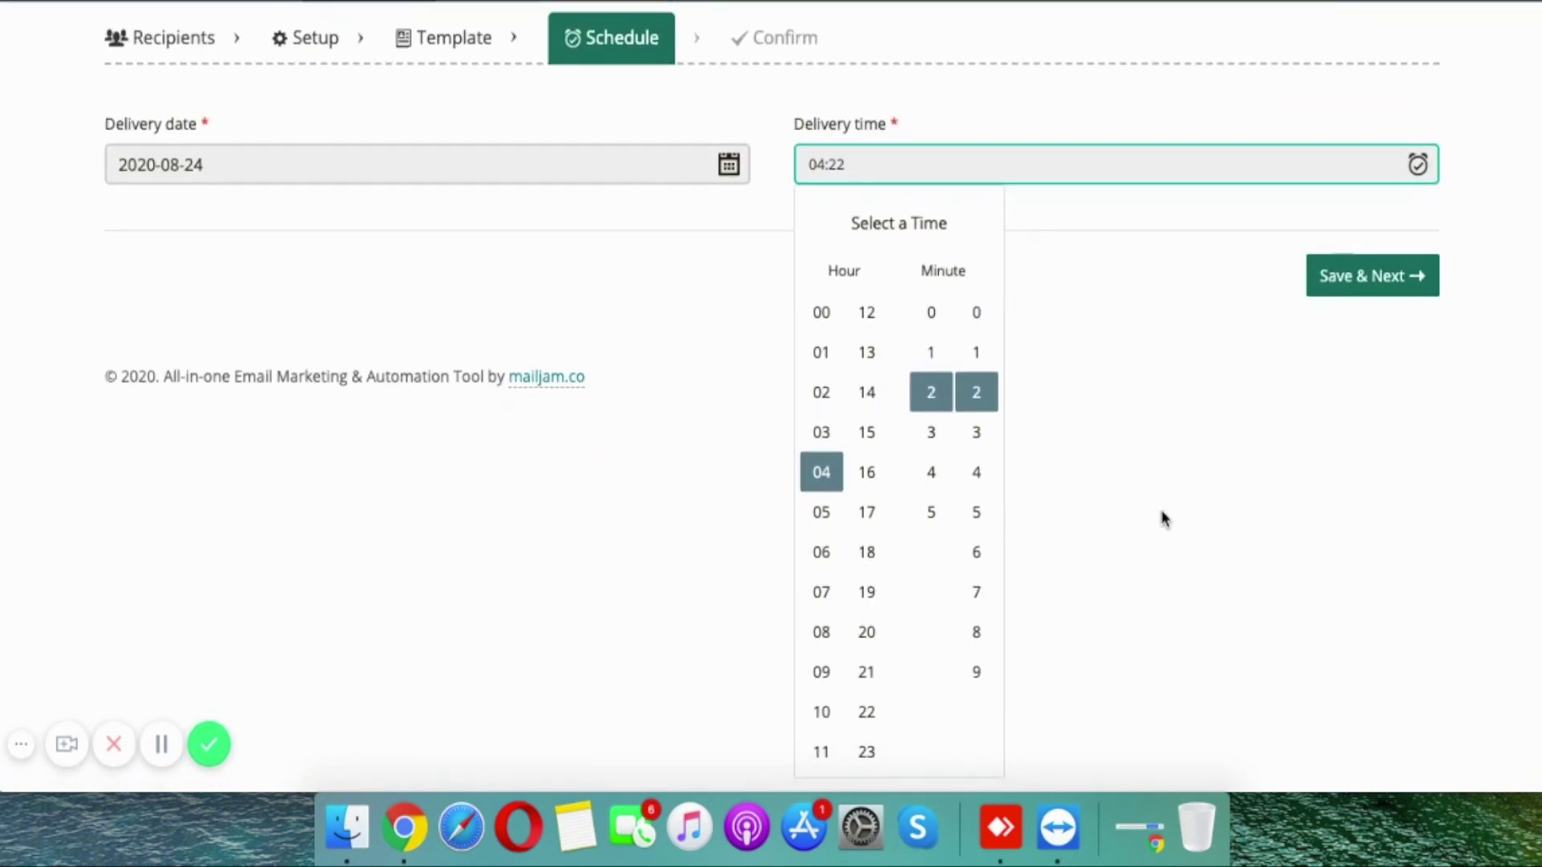
click(1353, 296)
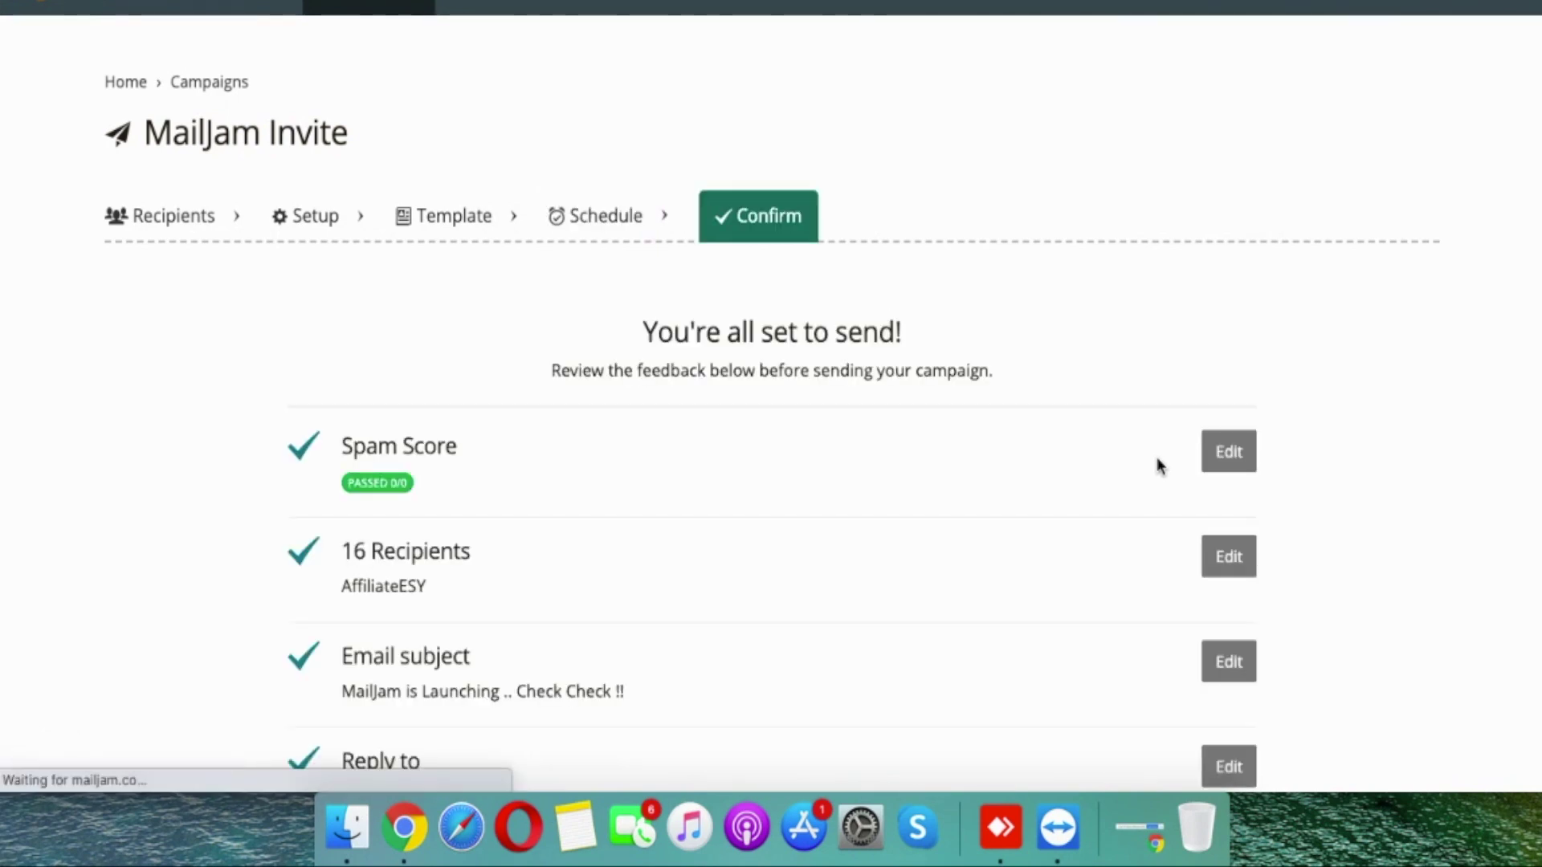
Step: Review the Confirm summary and send MailJam Invite to its 16 recipients
scroll(412, 510, down, 3)
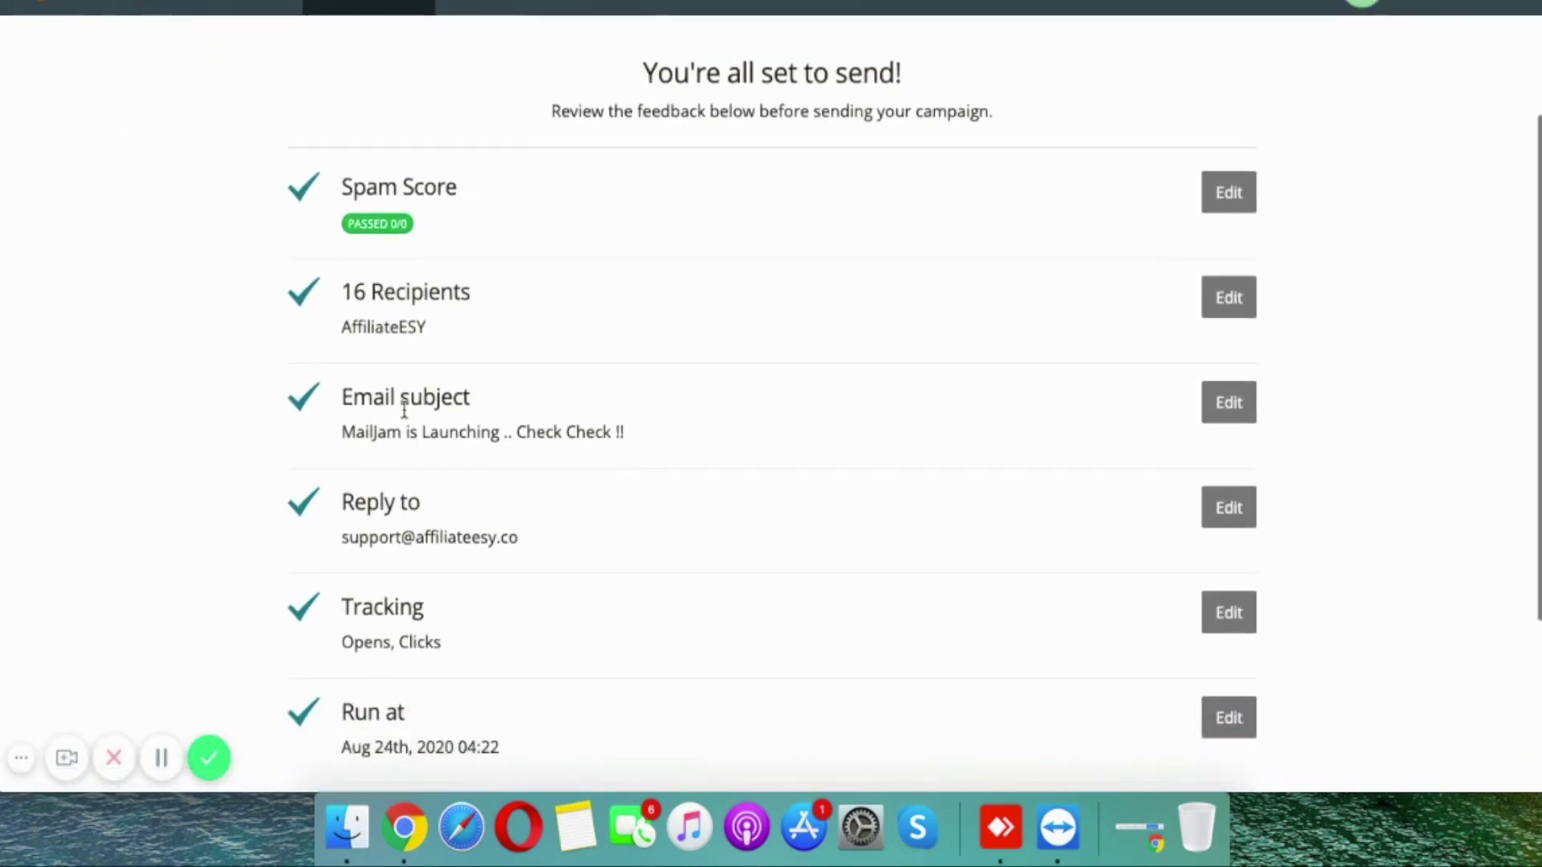
scroll(391, 471, down, 4)
scroll(392, 472, up, 5)
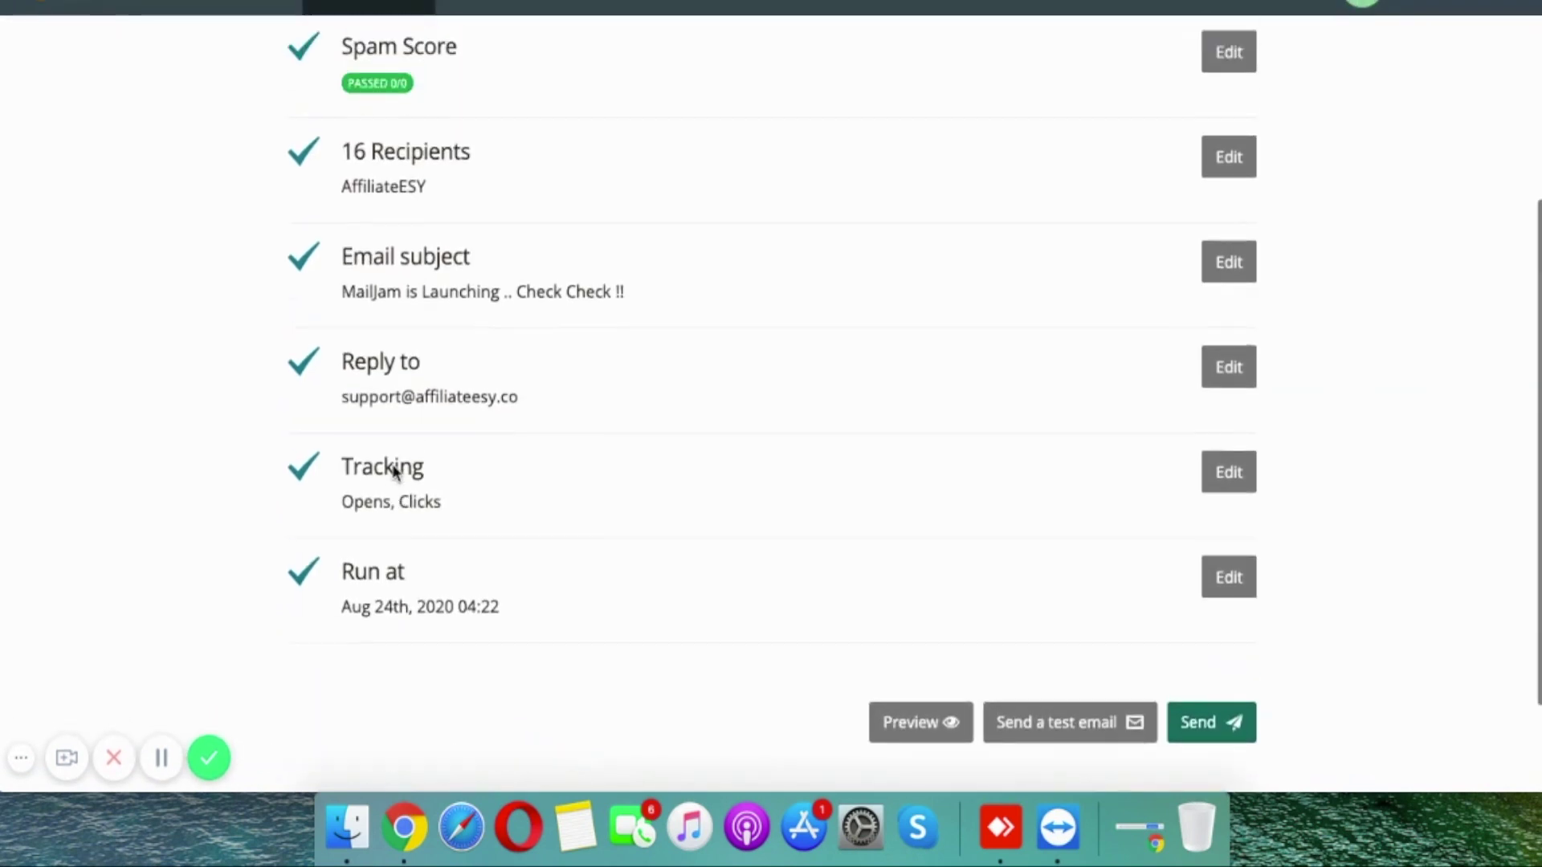
scroll(843, 450, down, 3)
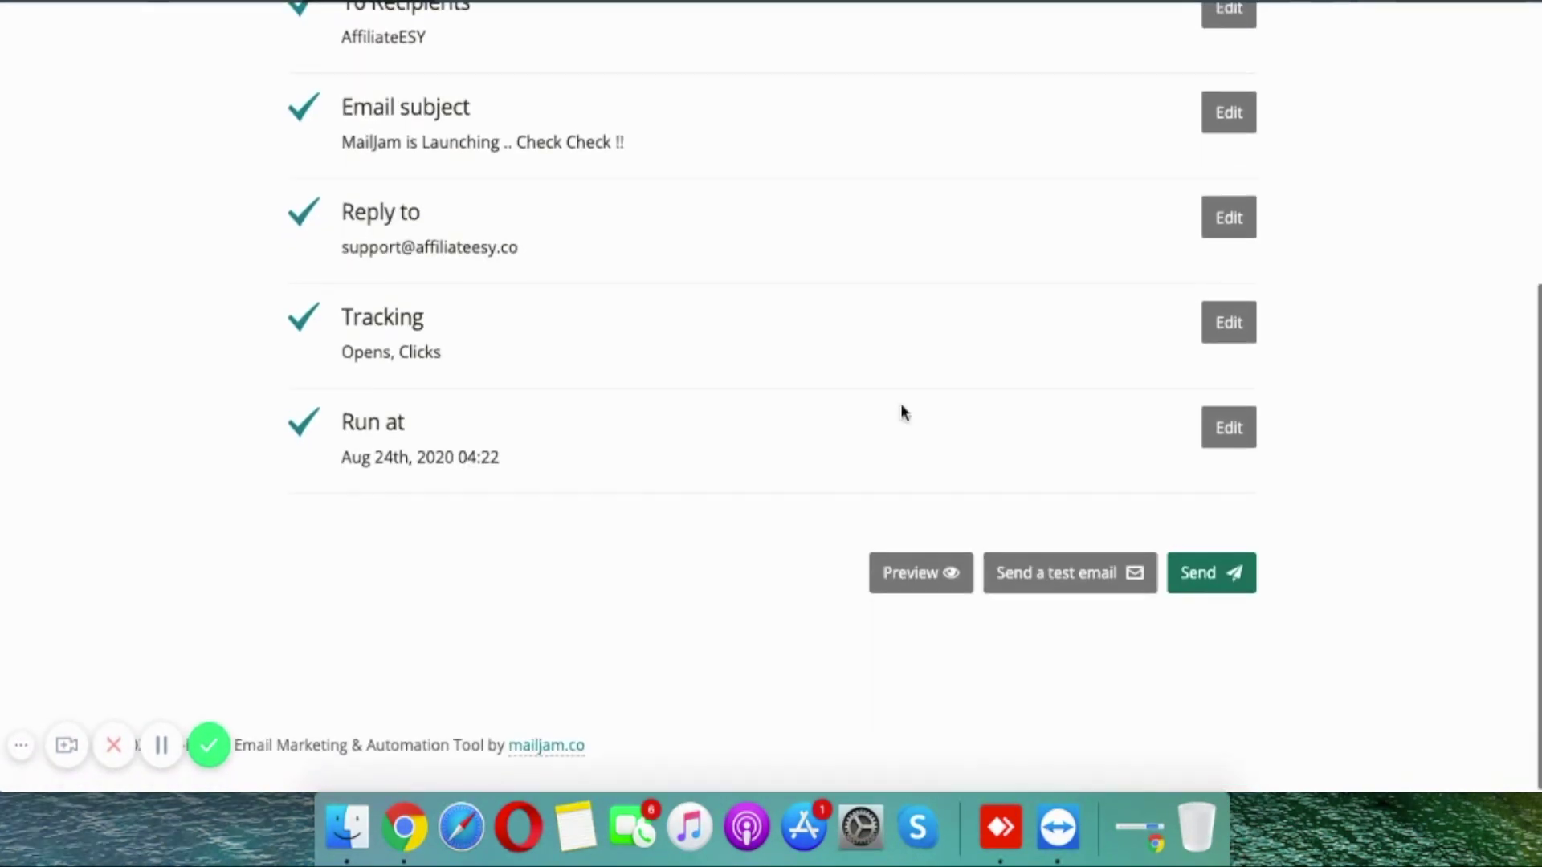
click(1205, 602)
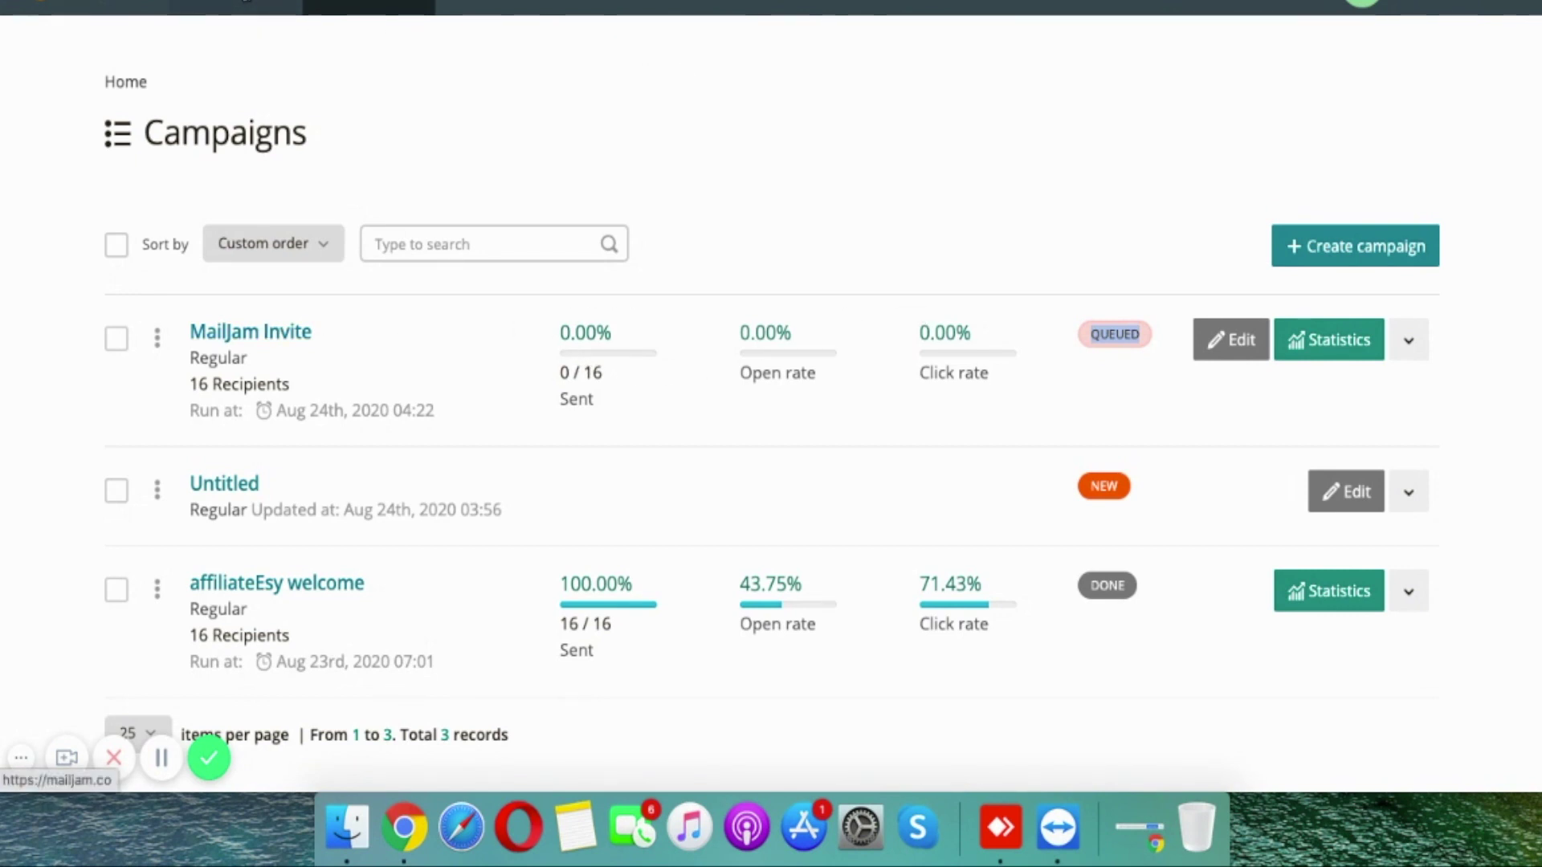
Step: Go to the Automations page and start a new automation, selecting its default name
click(245, 6)
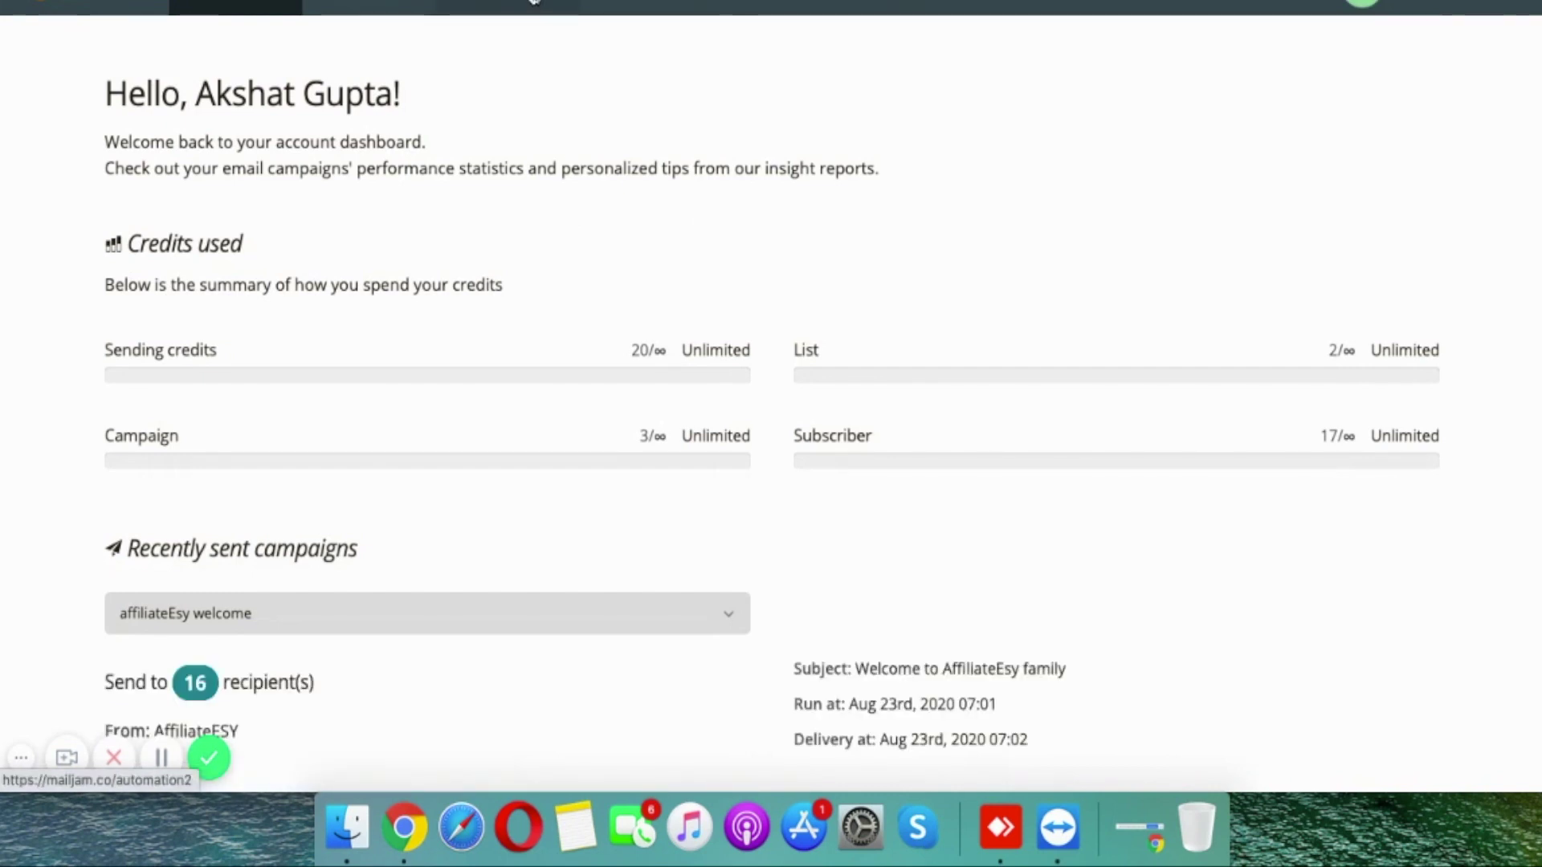
click(534, 5)
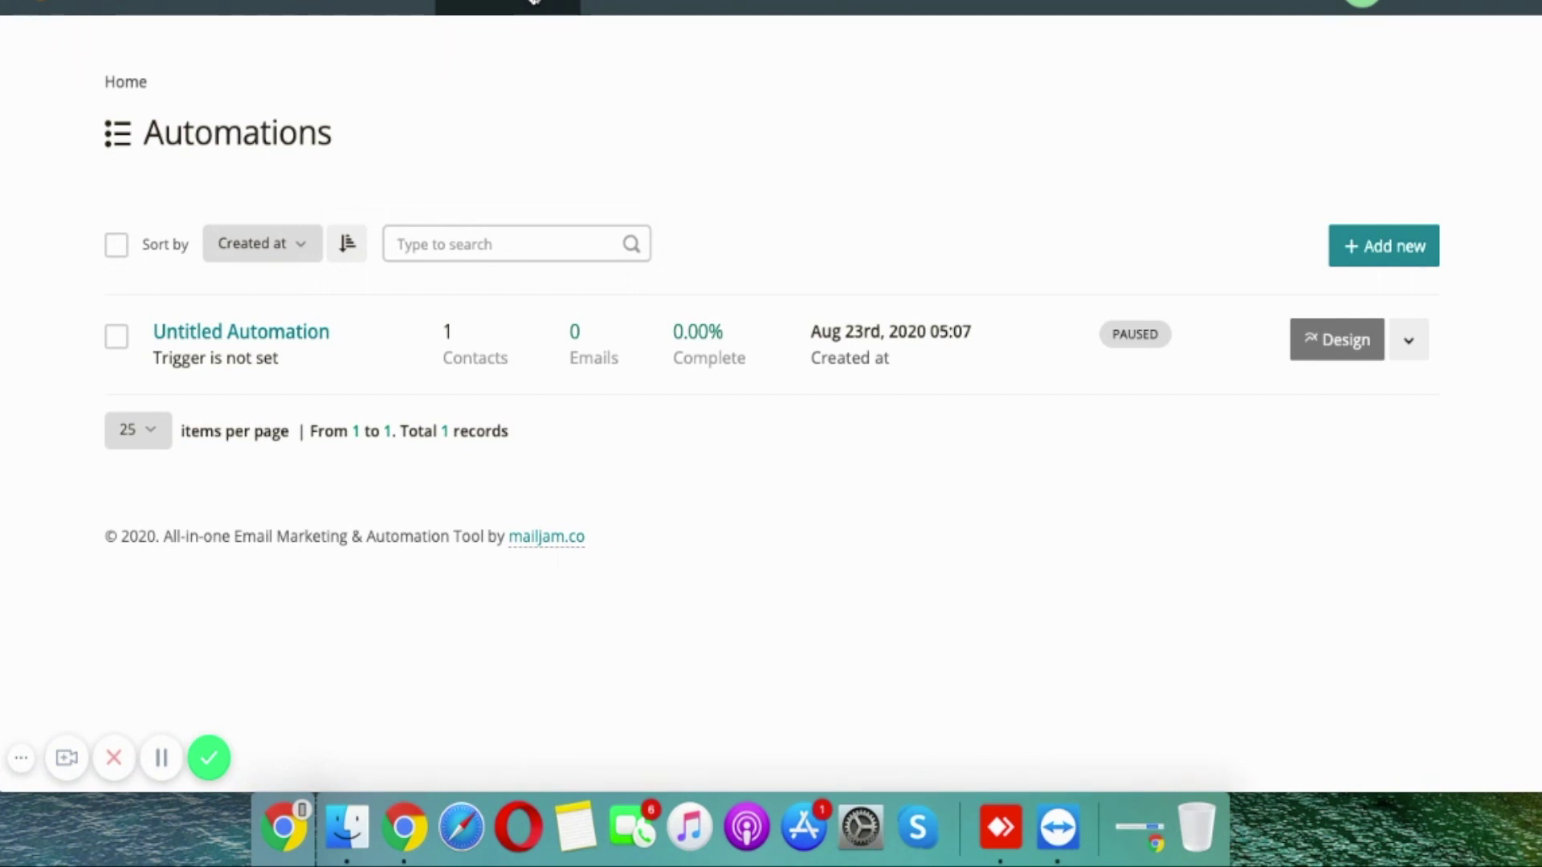
click(1379, 254)
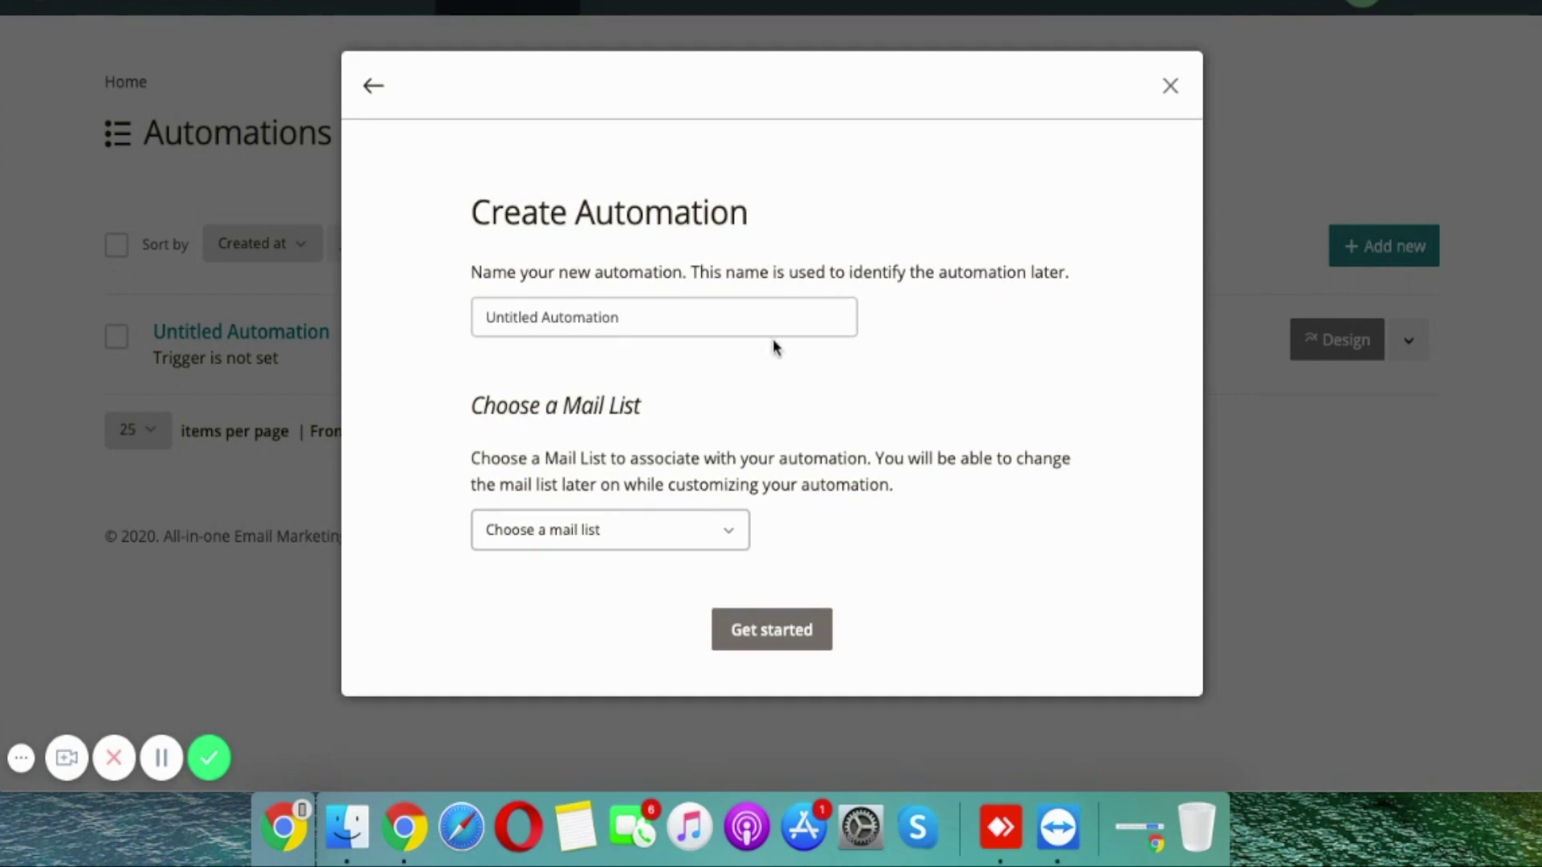
triple_click(714, 318)
Step: Name the automation 'MailJam Auto', assign the AffiliateESY list, create it, and add a step after the trigger
text(Mial)
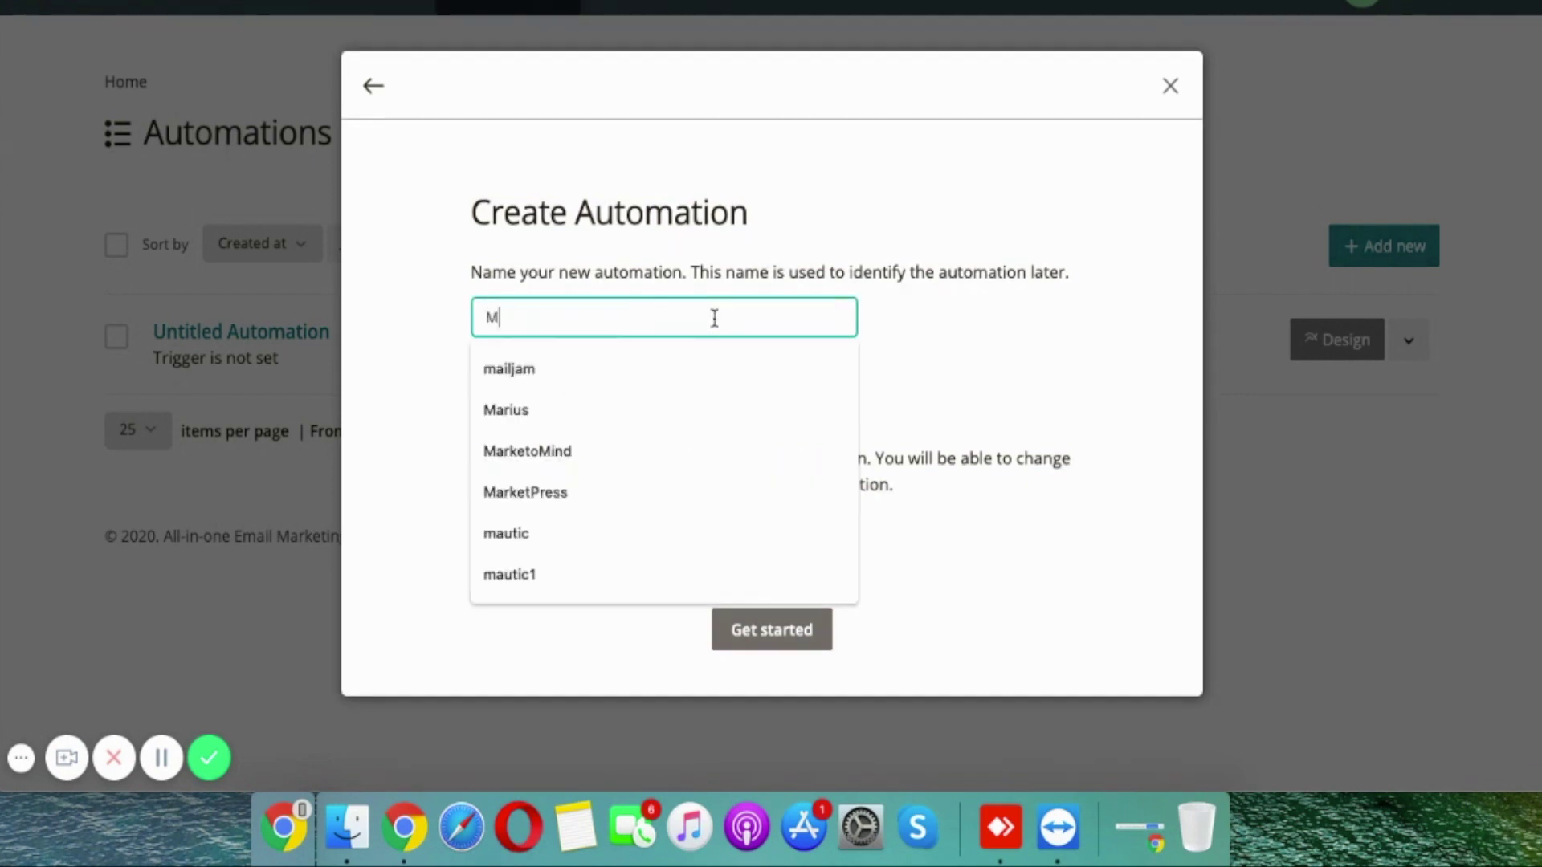
key(BackSpace)
key(BackSpace)
text(ailJam Auto)
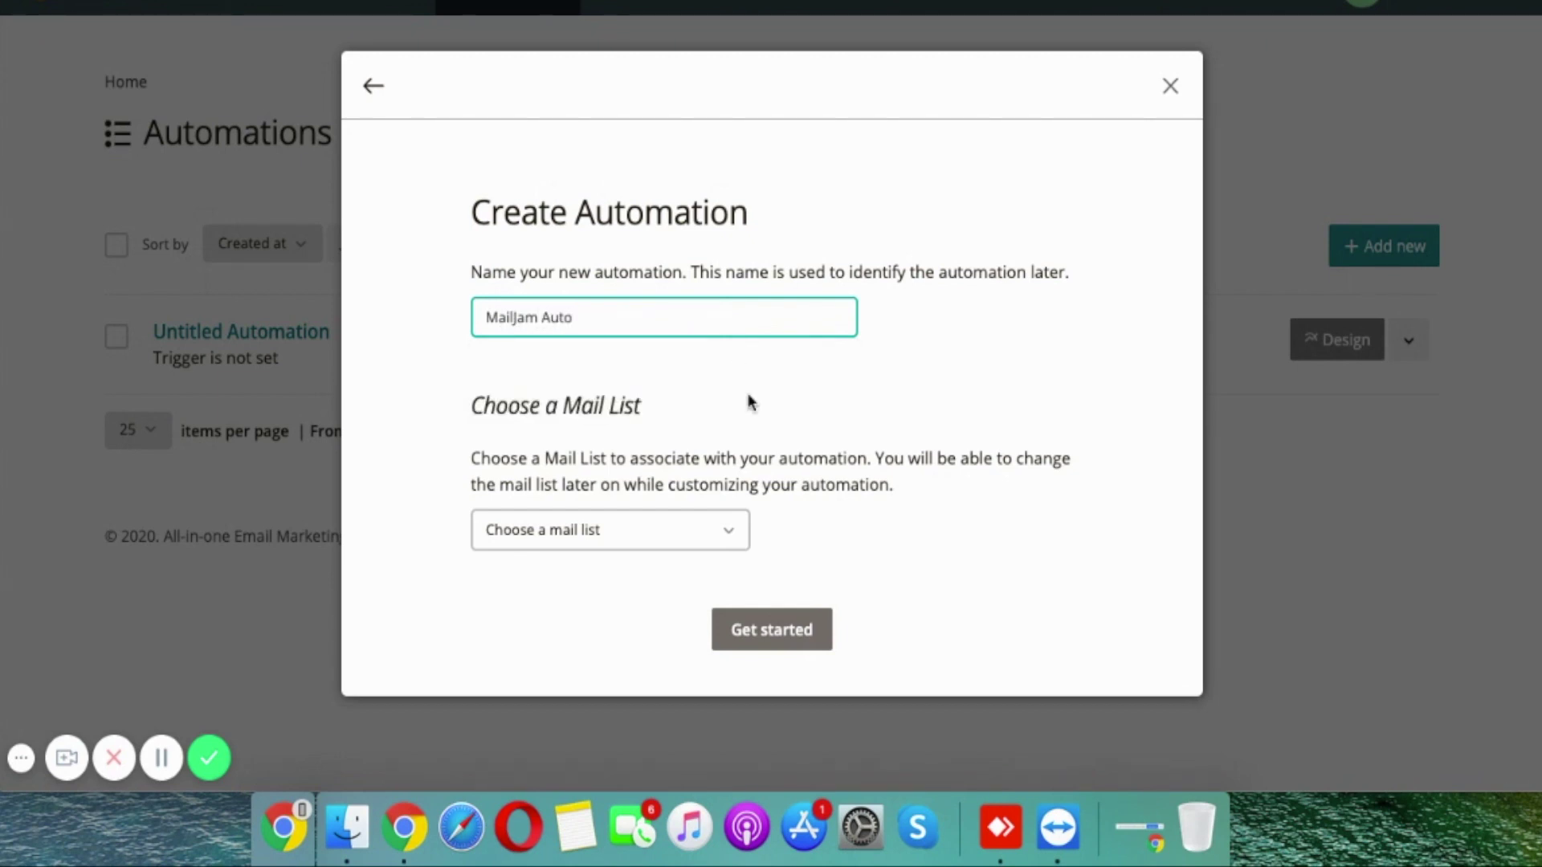
click(574, 546)
click(586, 609)
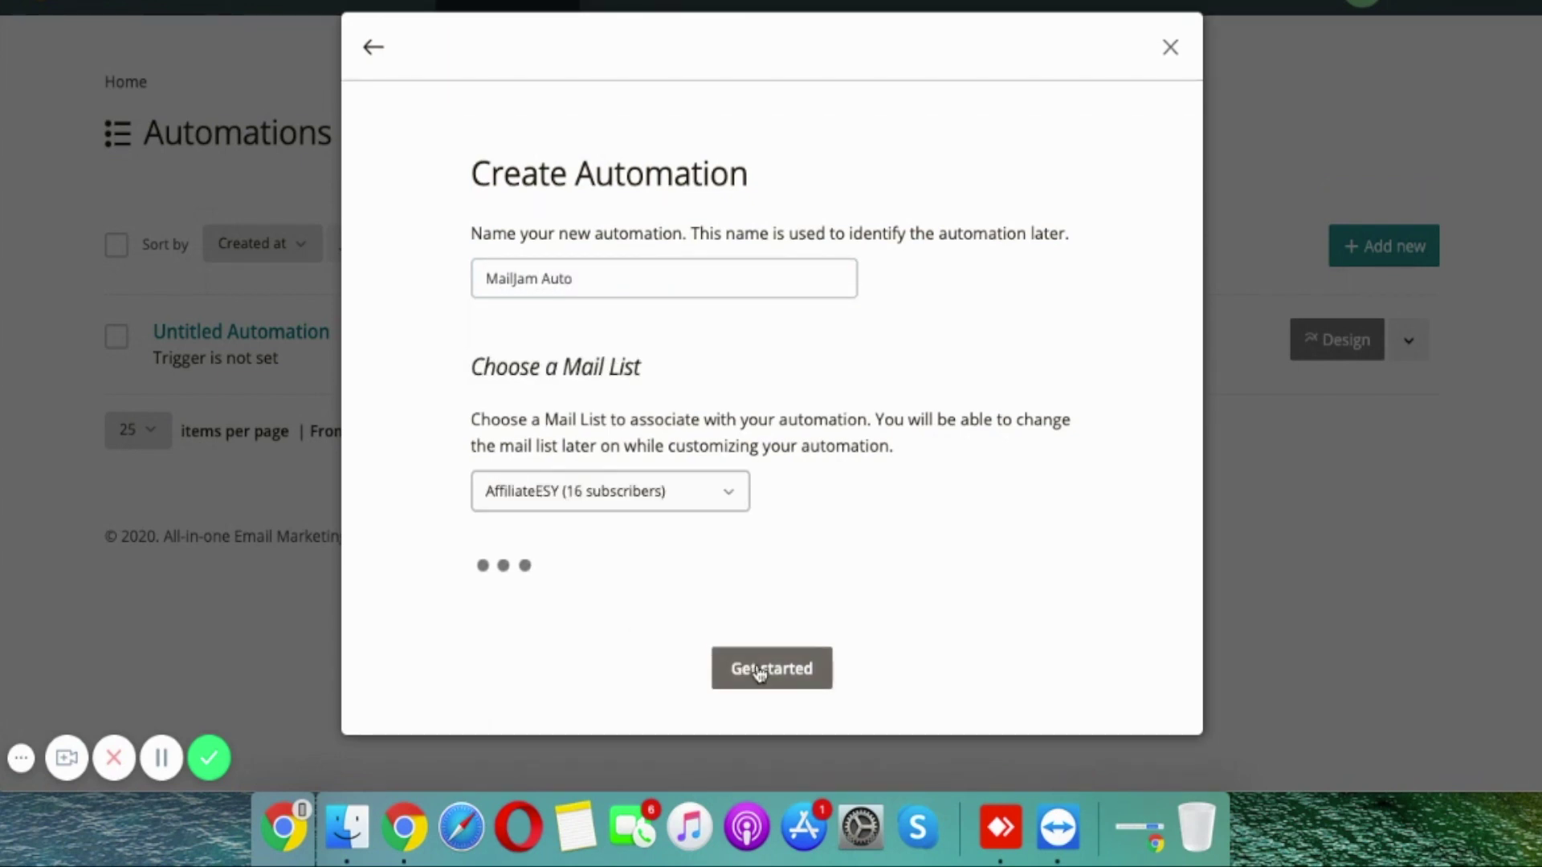
click(757, 668)
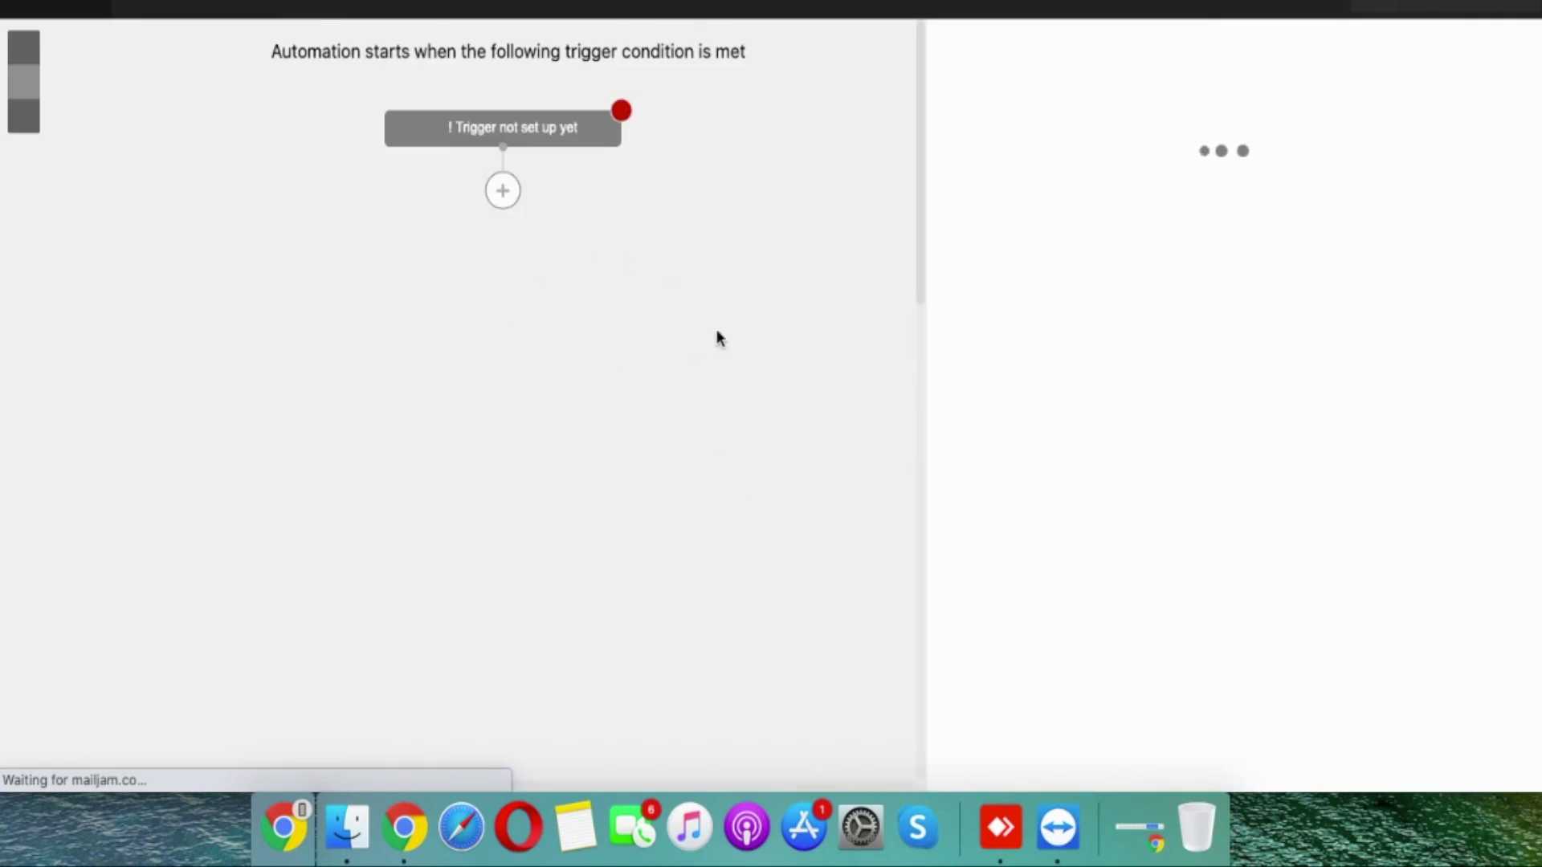
click(501, 198)
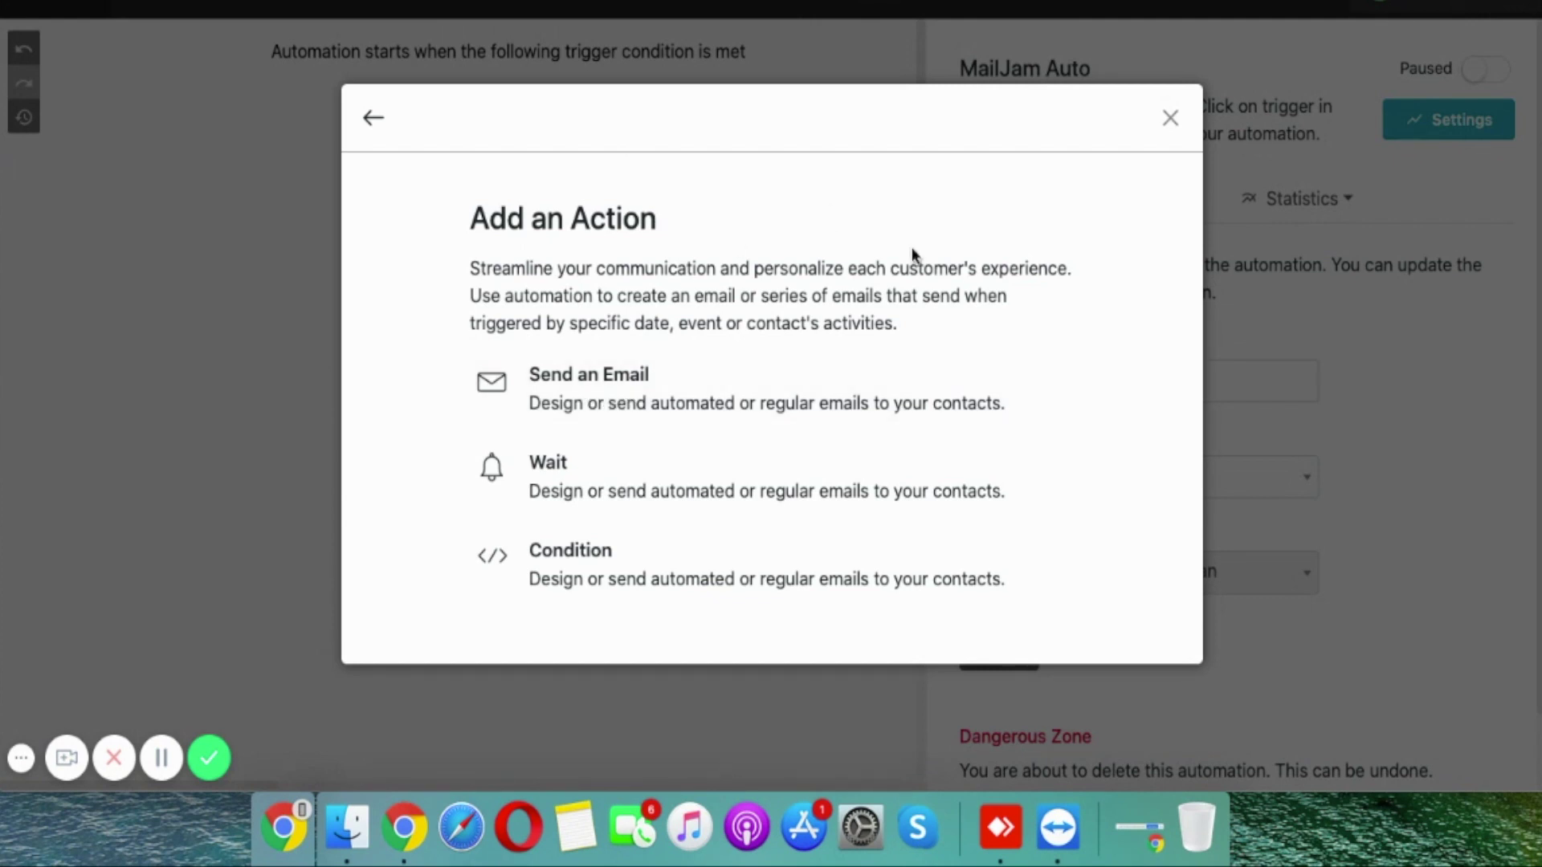
Step: Make the new step Send an Email and reopen that email step's setup
click(745, 386)
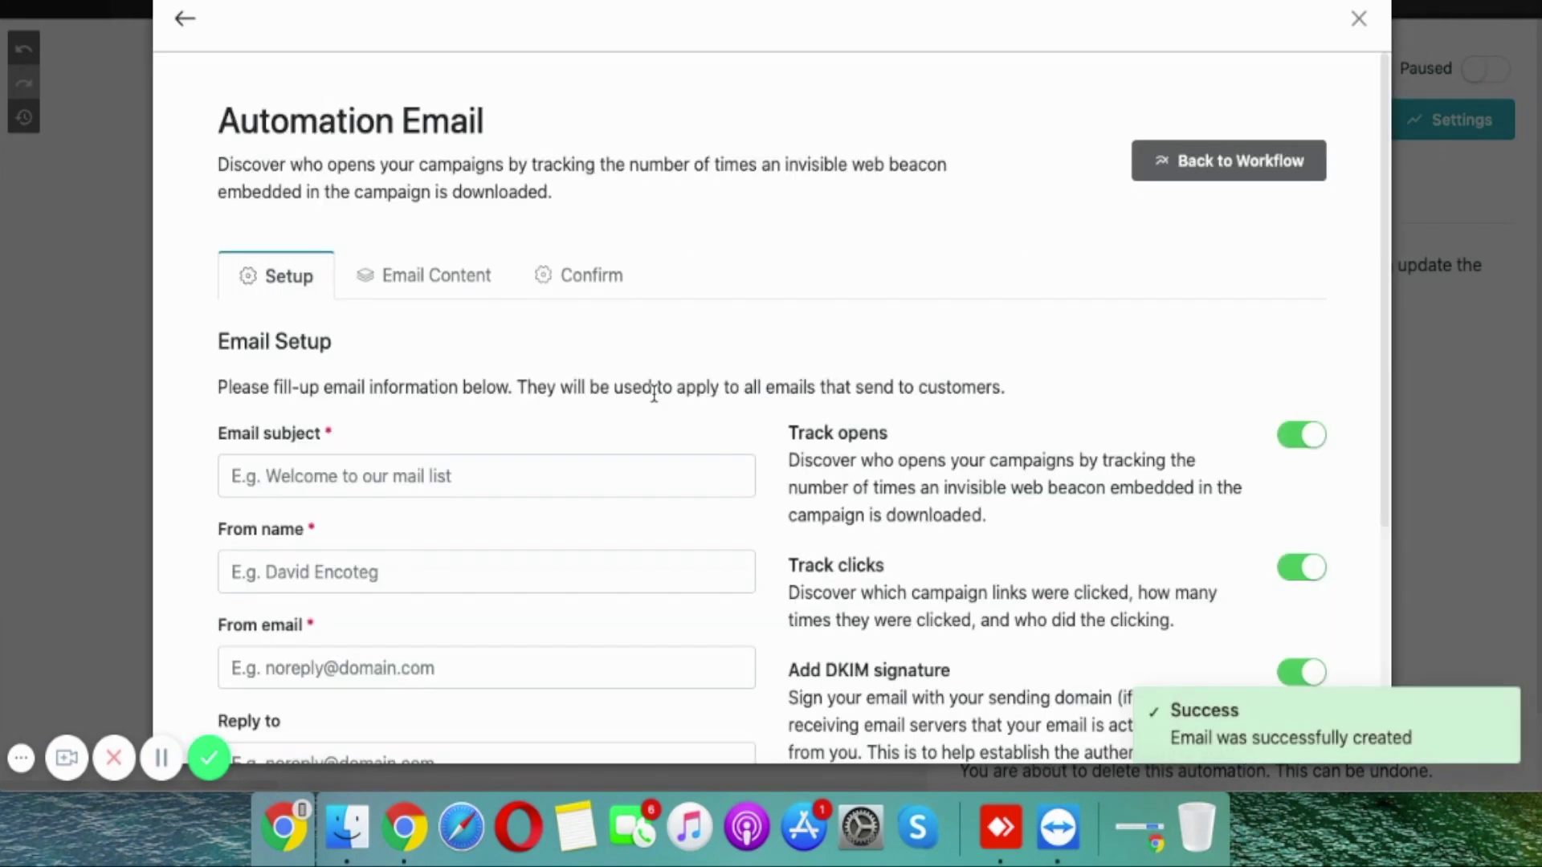
click(1355, 19)
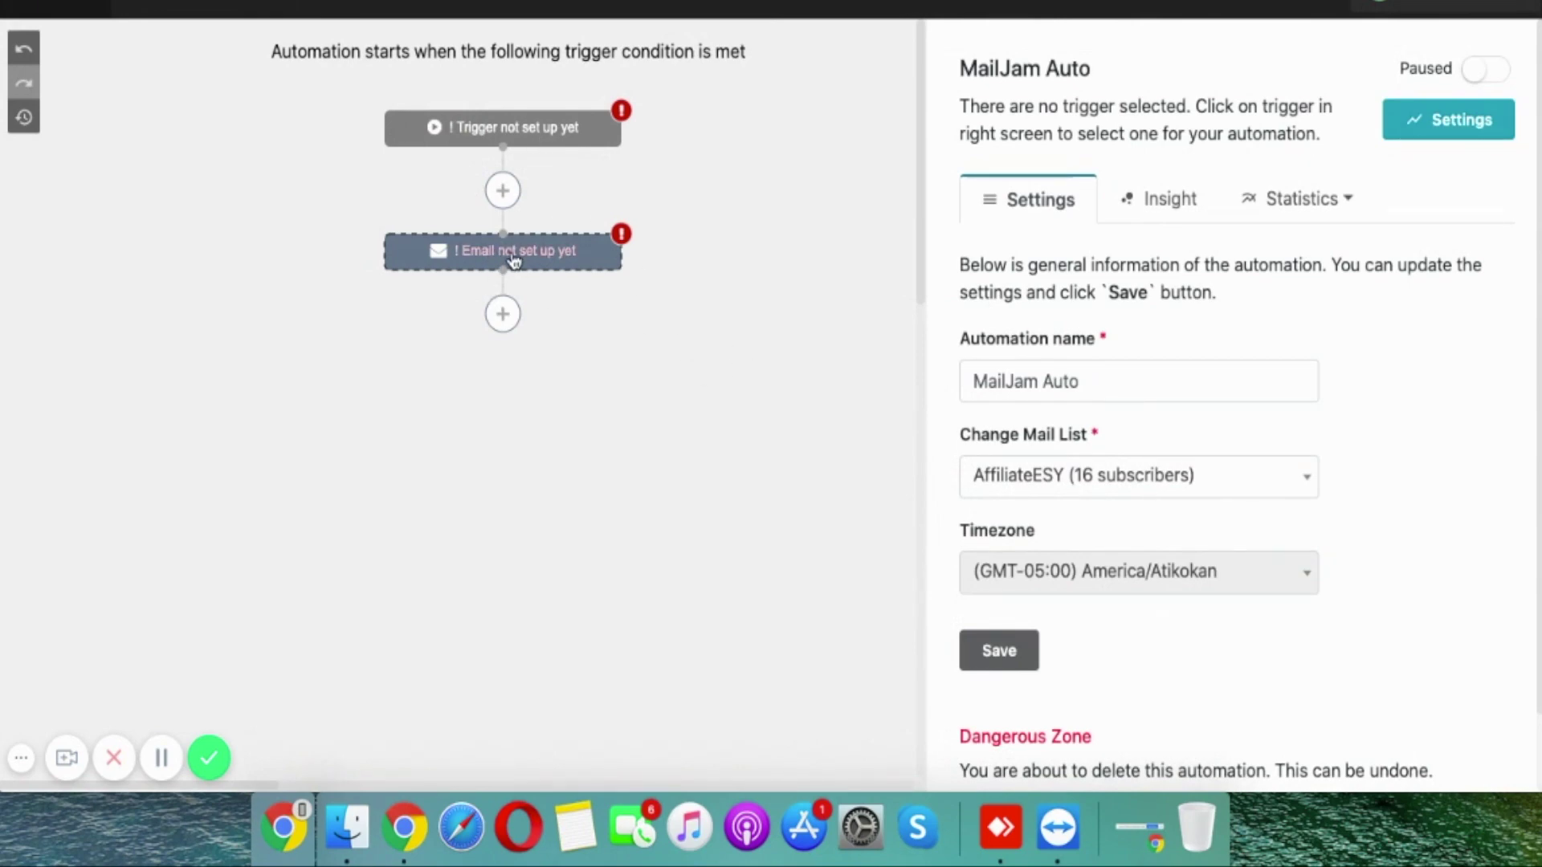
click(509, 254)
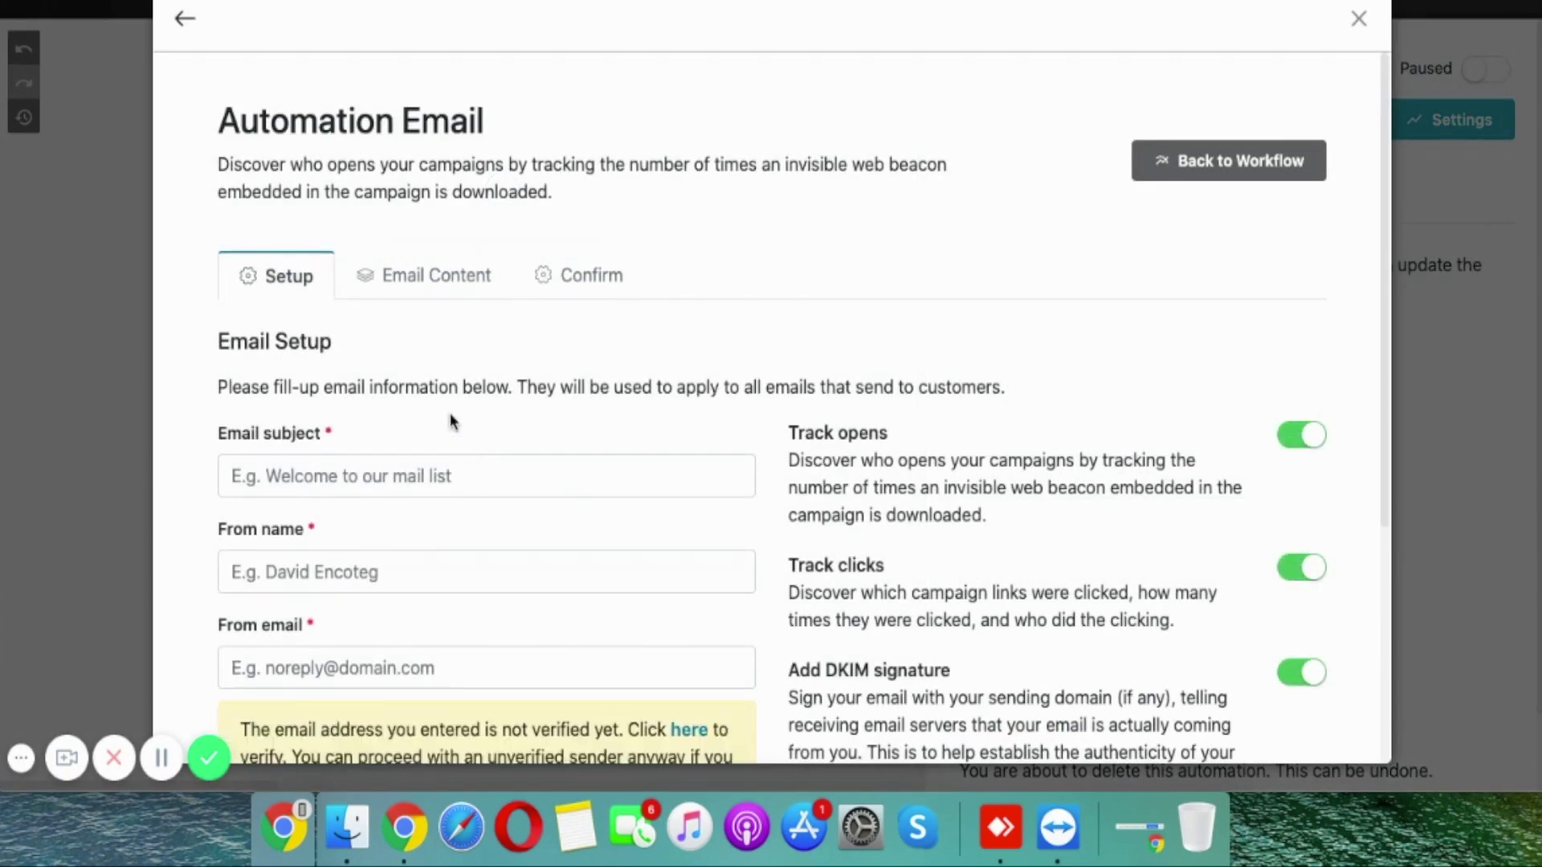
click(496, 464)
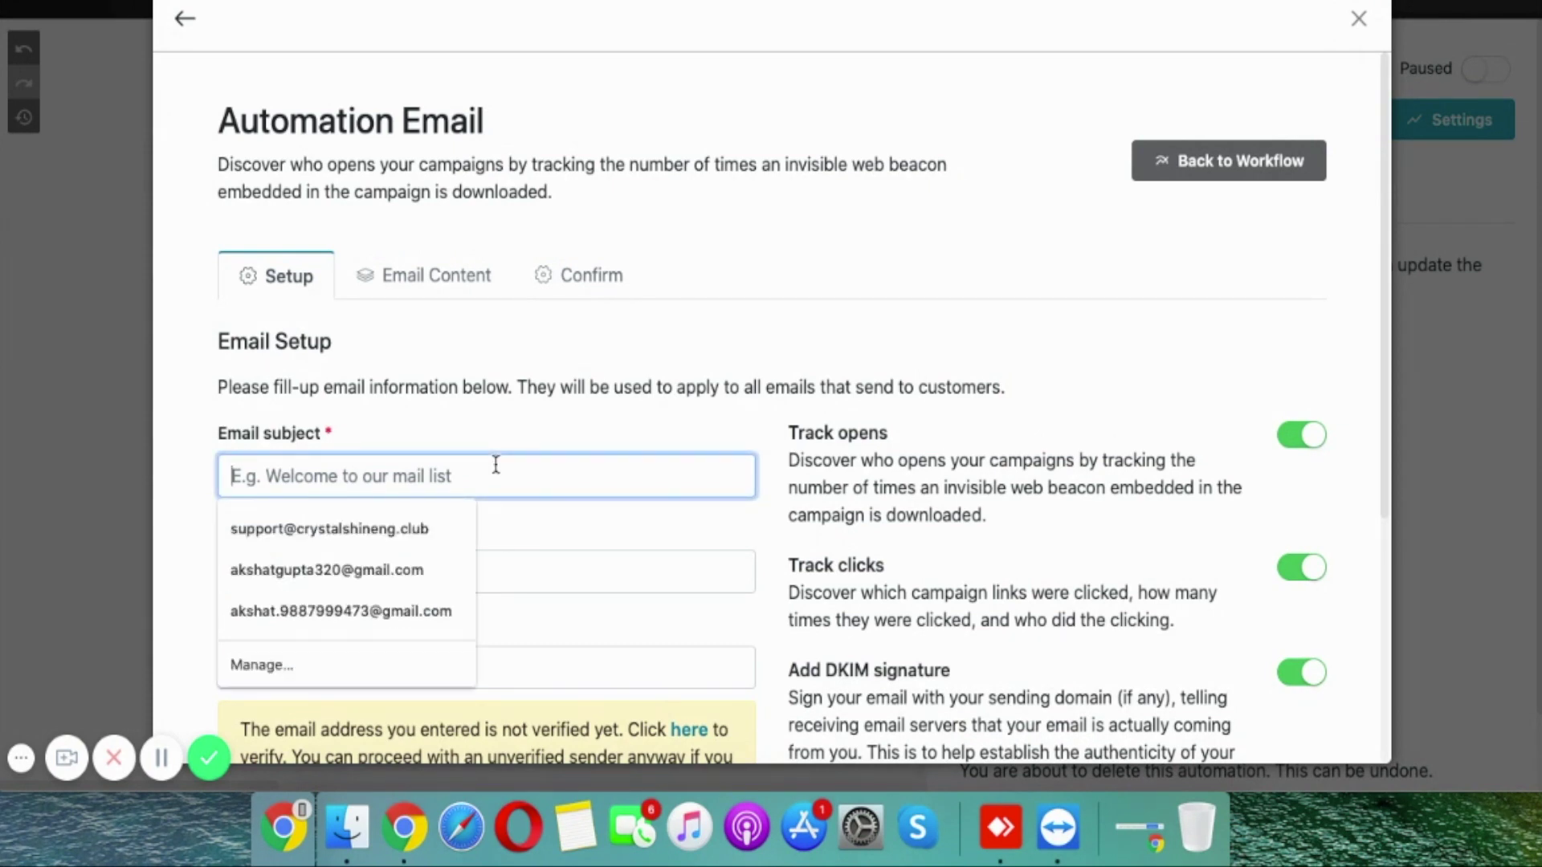
text(Thanks For Subs)
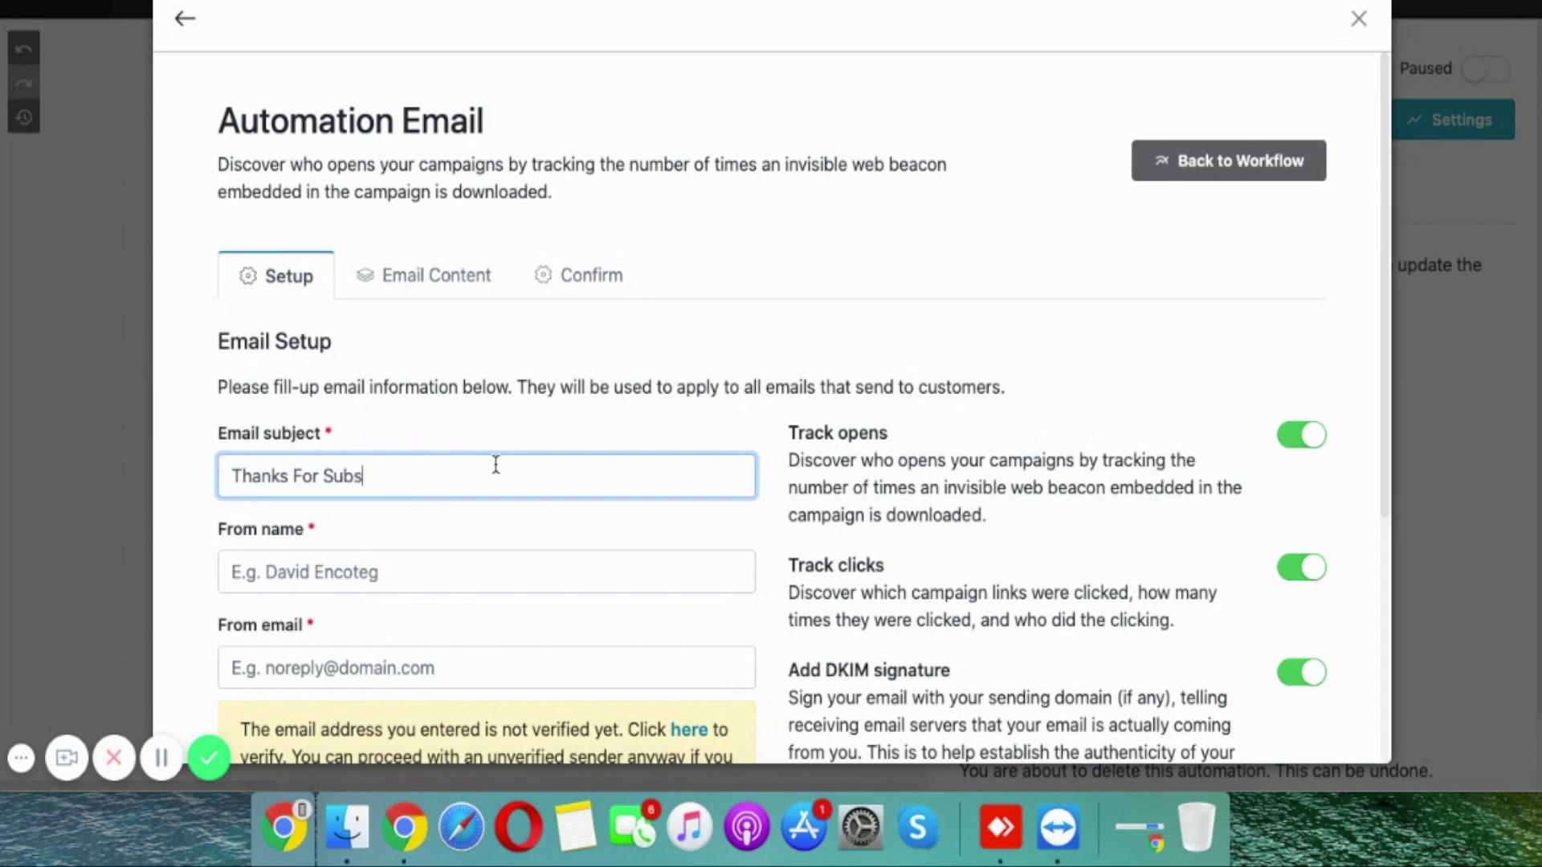
text(cribing Us!!)
scroll(350, 476, down, 3)
click(331, 408)
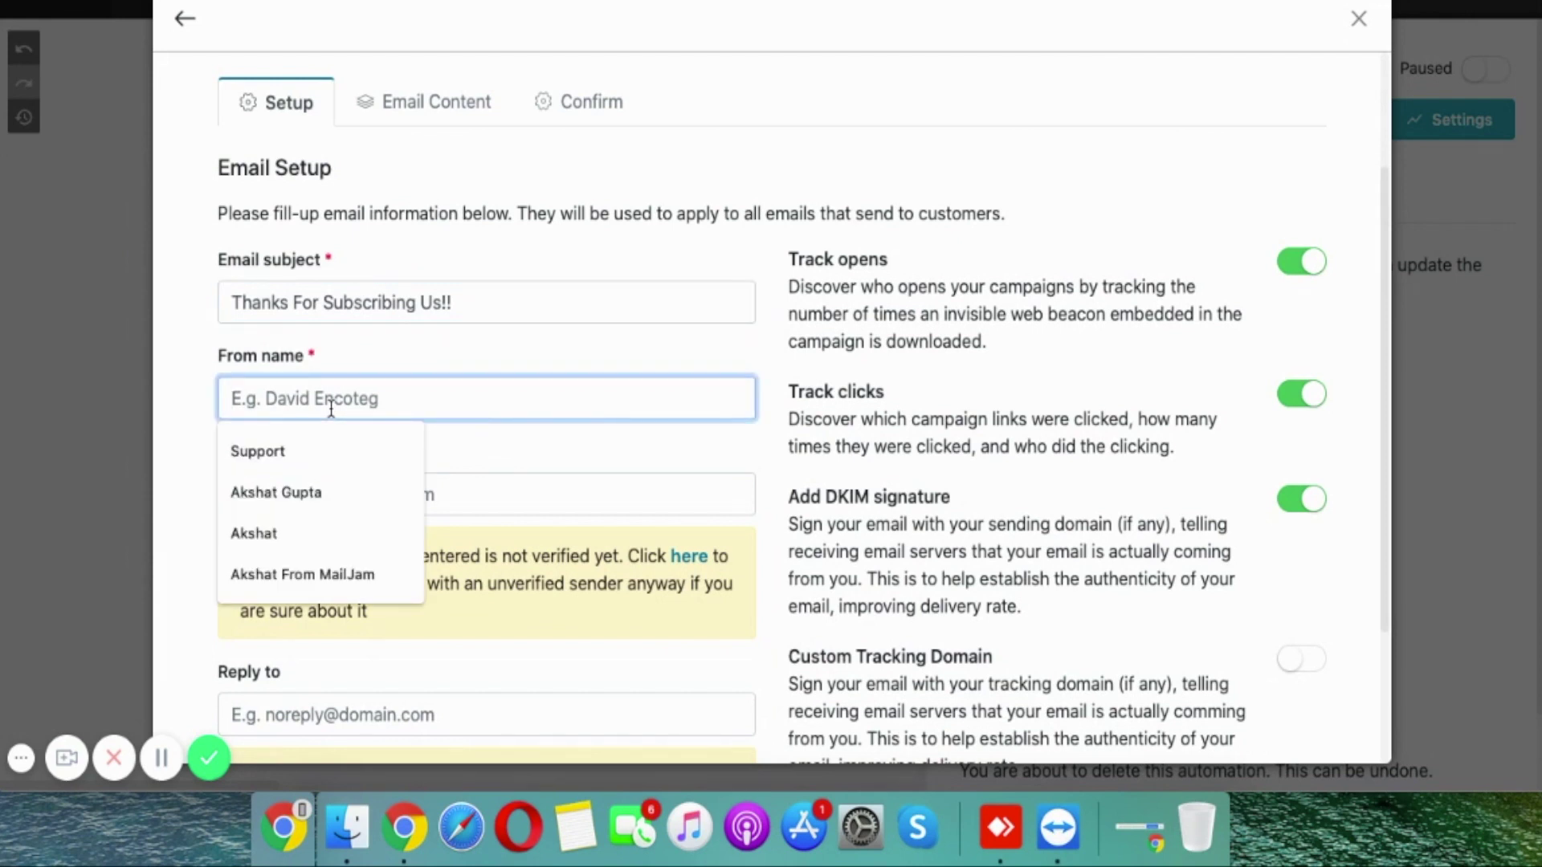
text(MailJam)
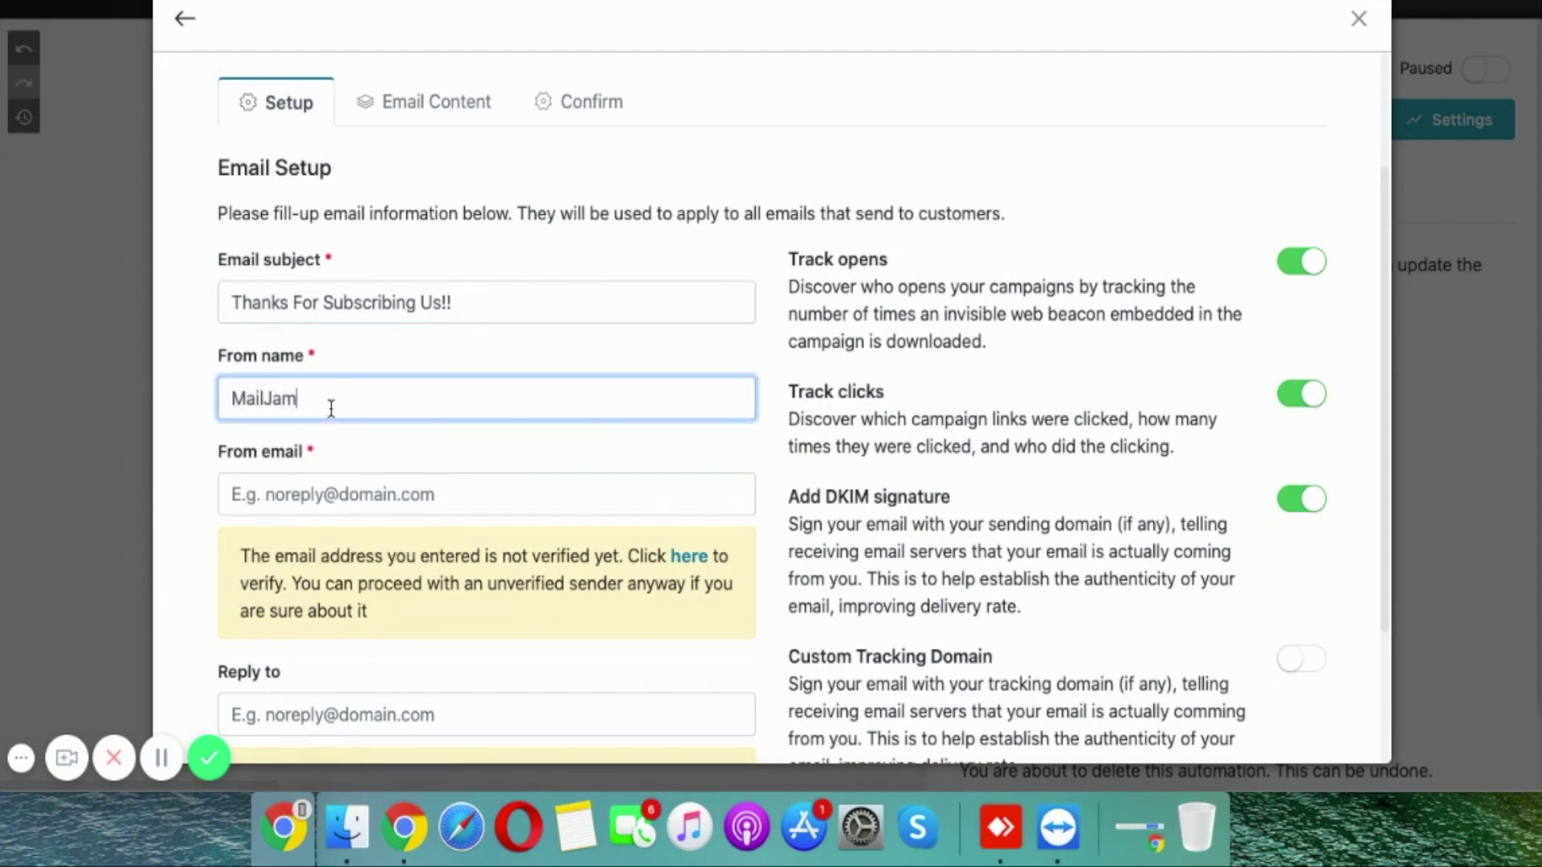
key(Tab)
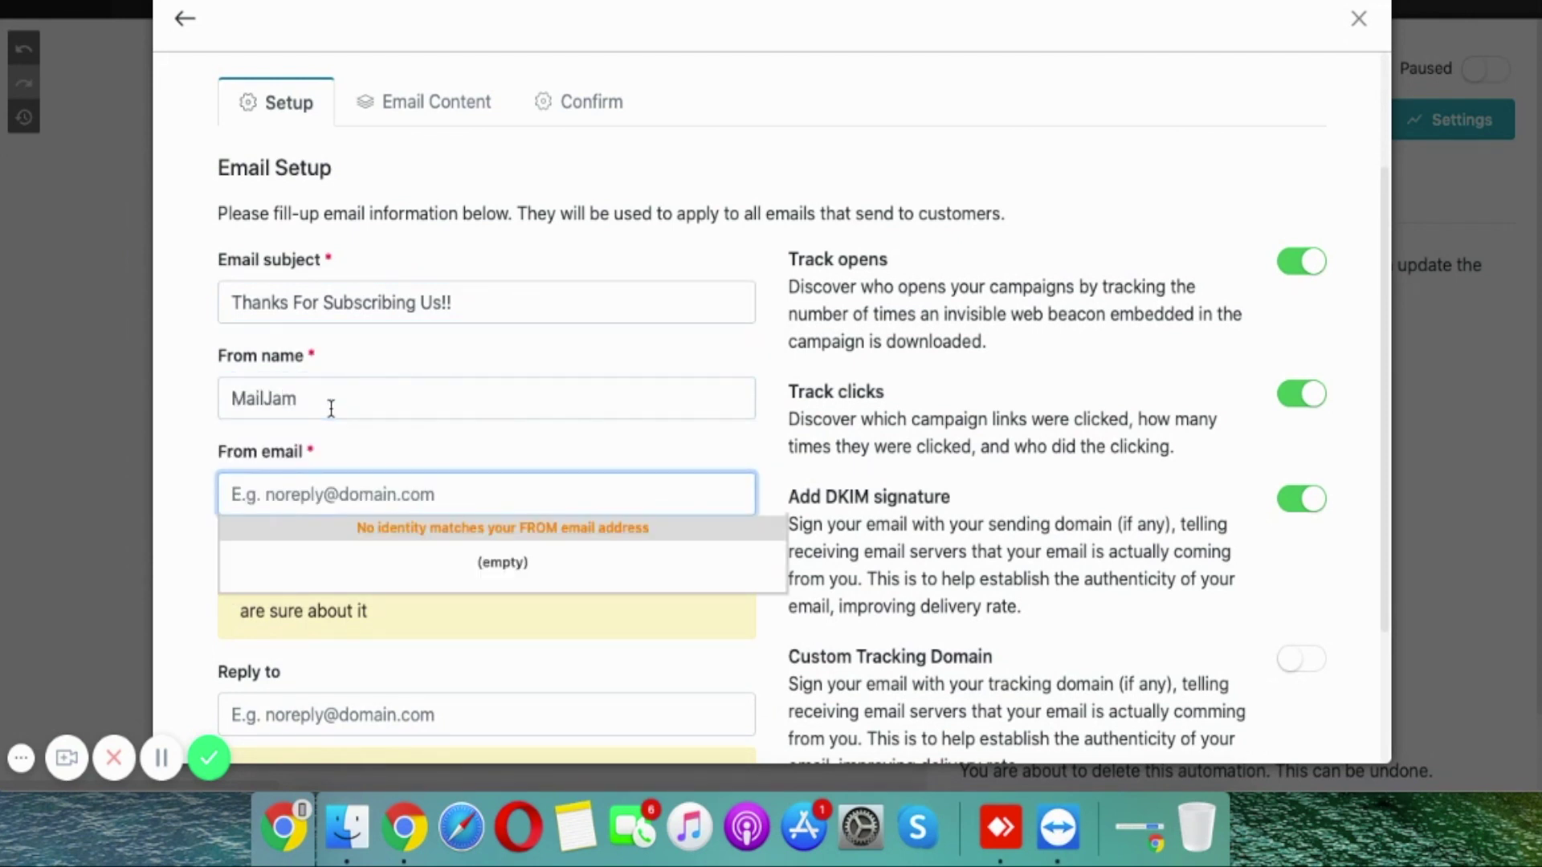
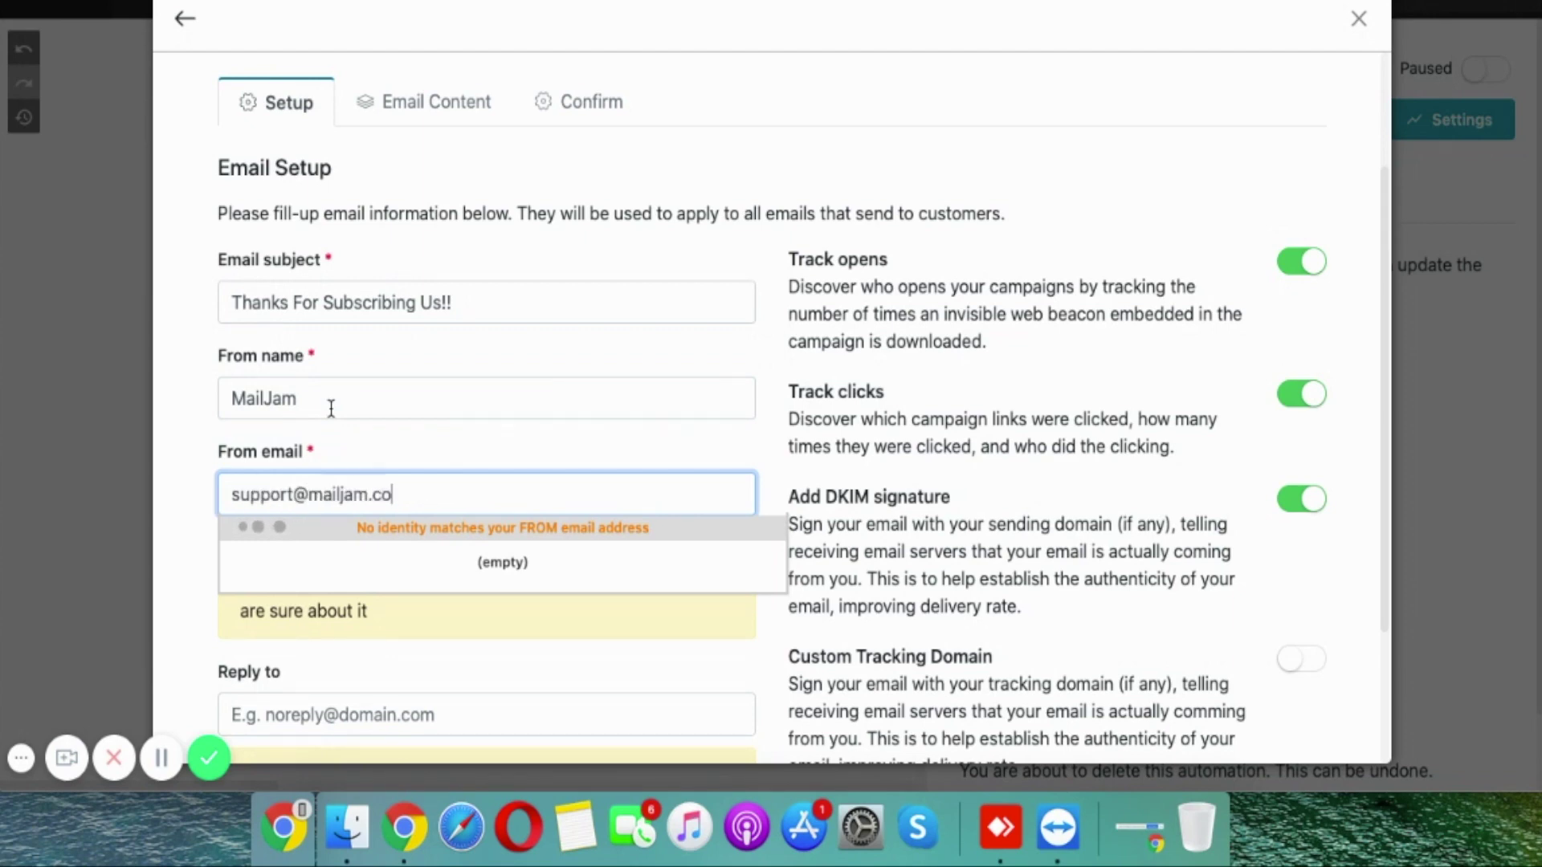
key(Tab)
scroll(330, 408, down, 3)
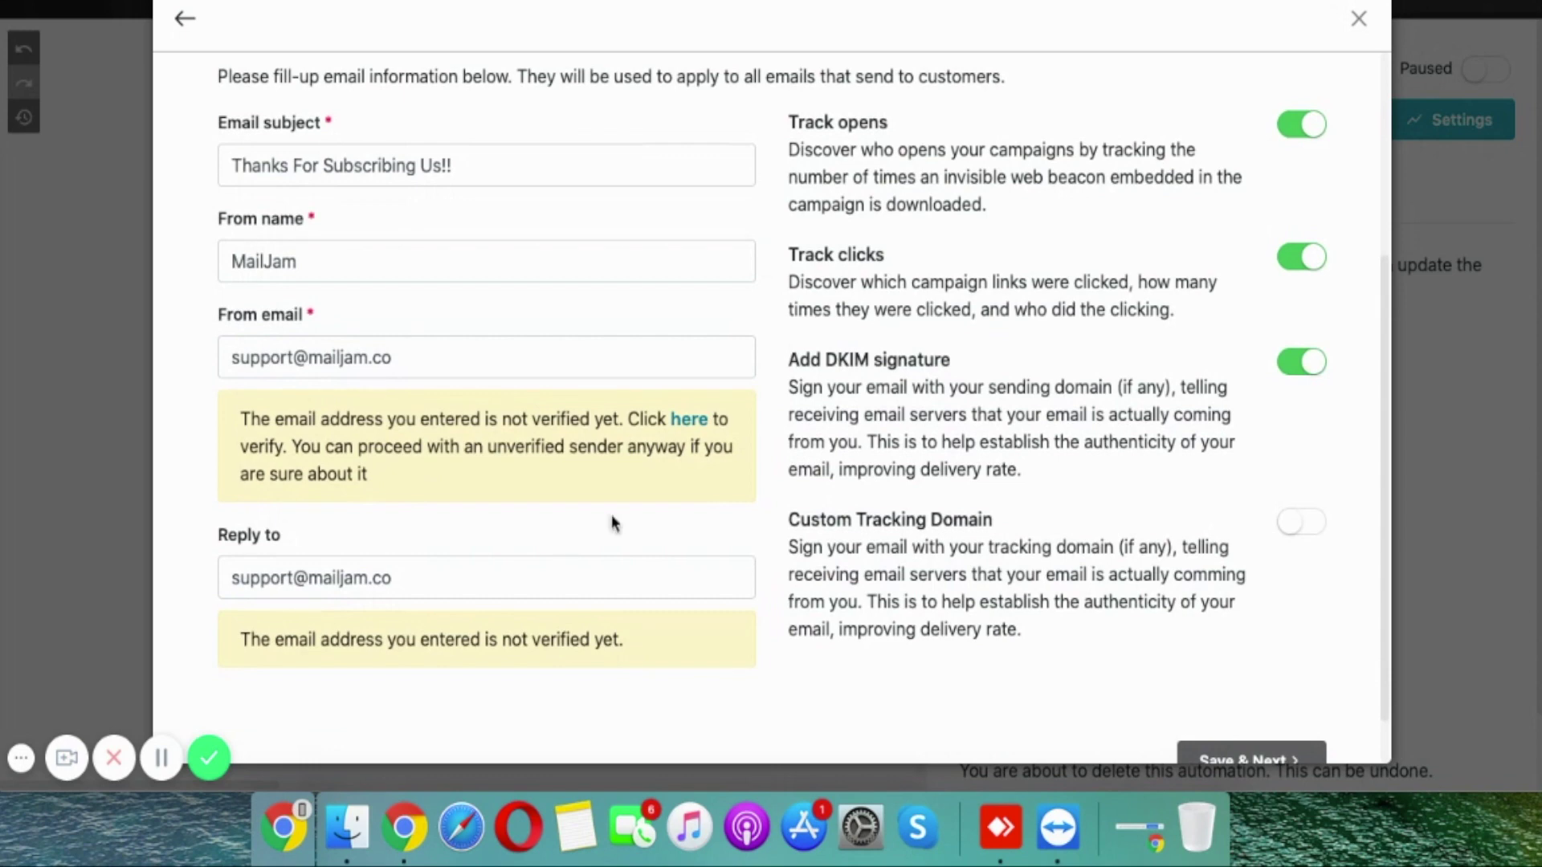
scroll(898, 504, down, 2)
Step: Save the email setup, review its Confirm tab, and return to the workflow
click(1255, 721)
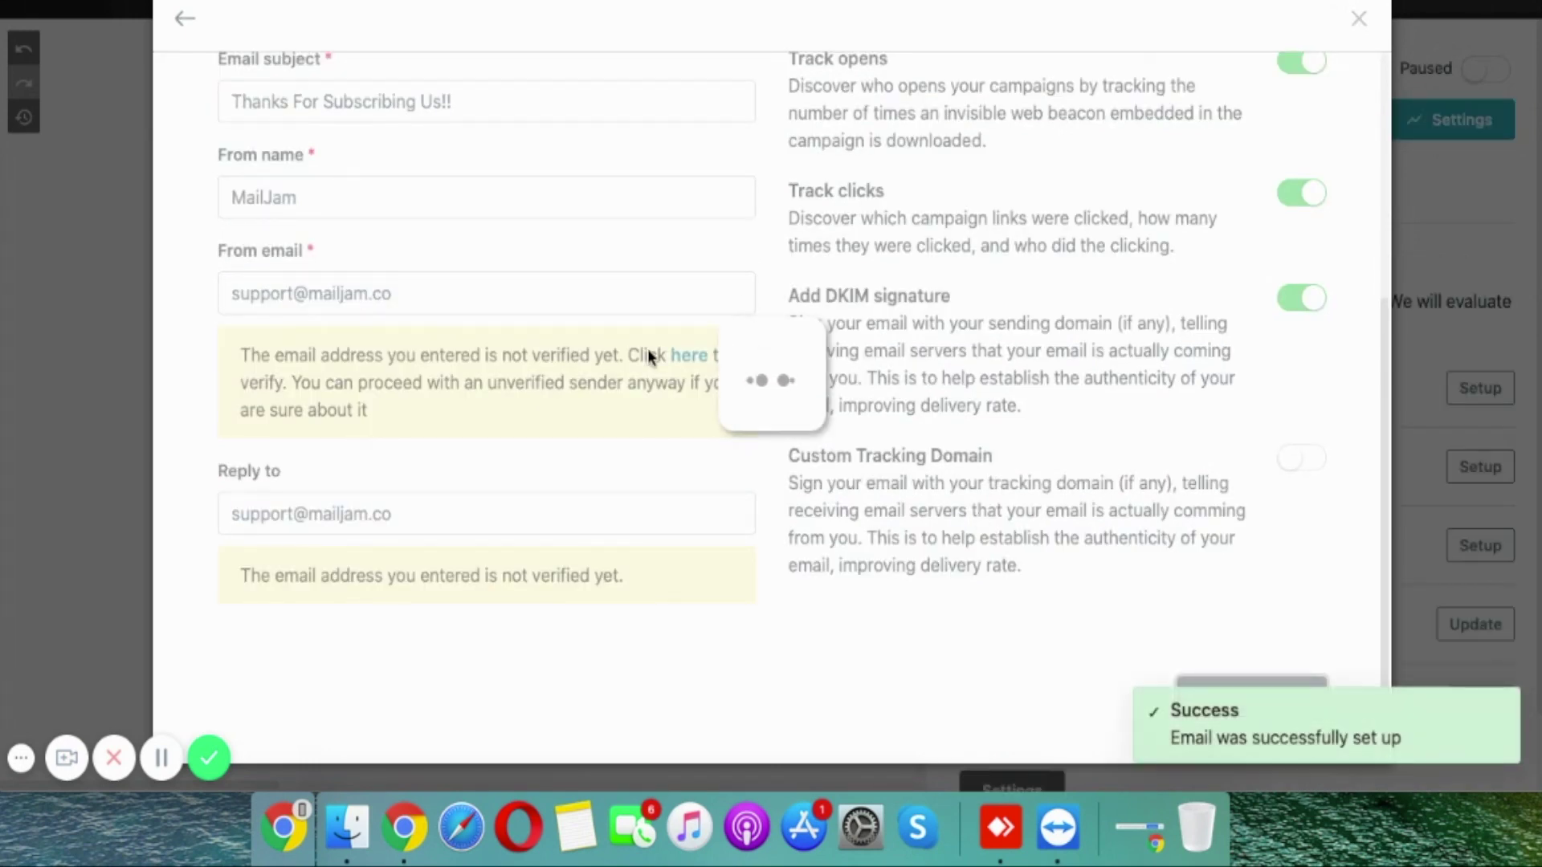
scroll(916, 273, down, 3)
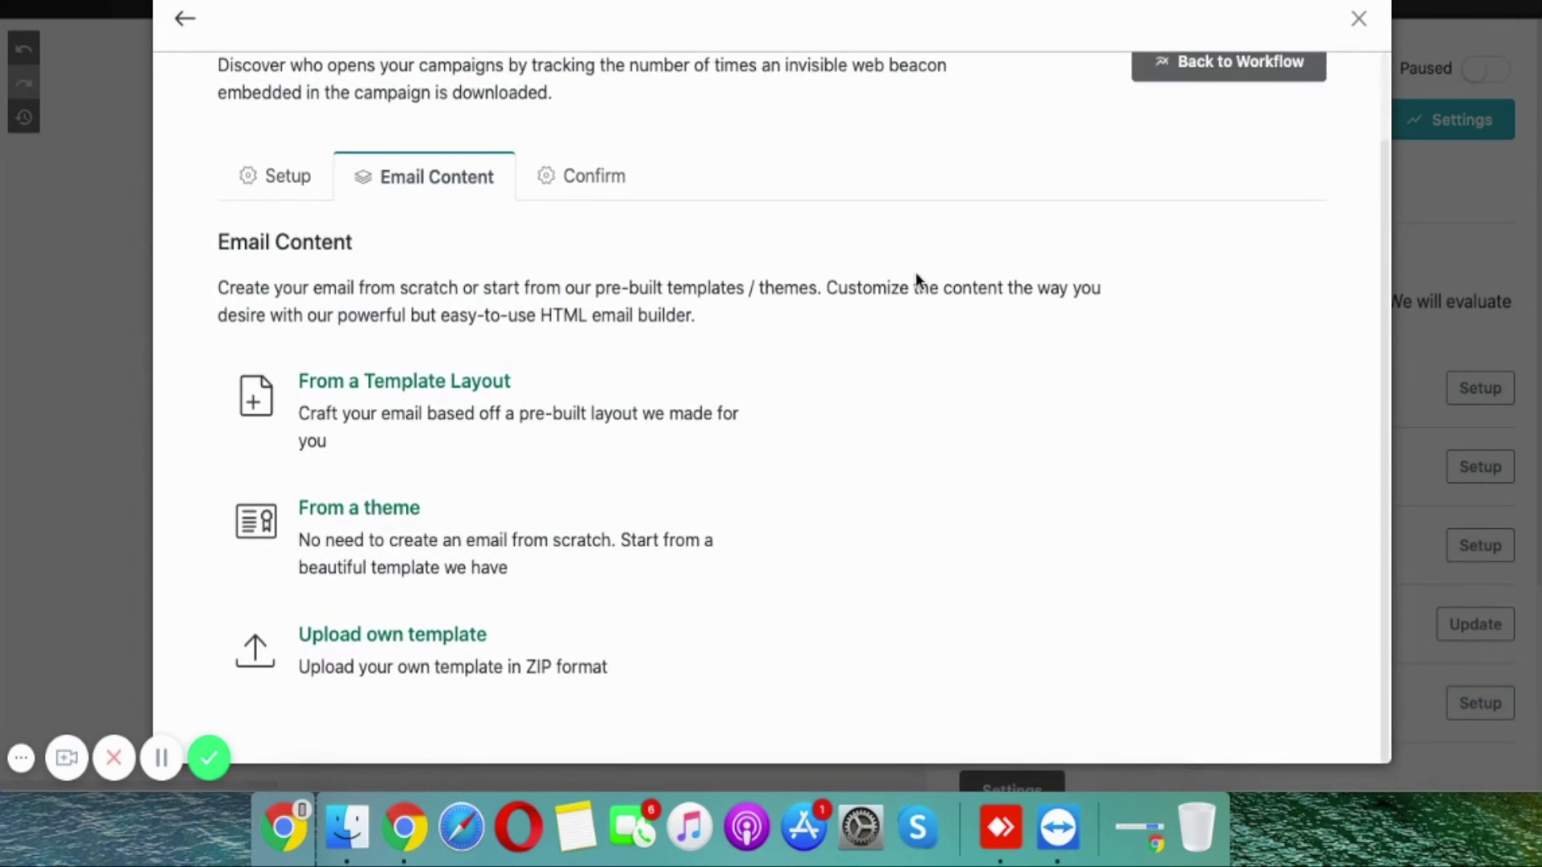
click(605, 178)
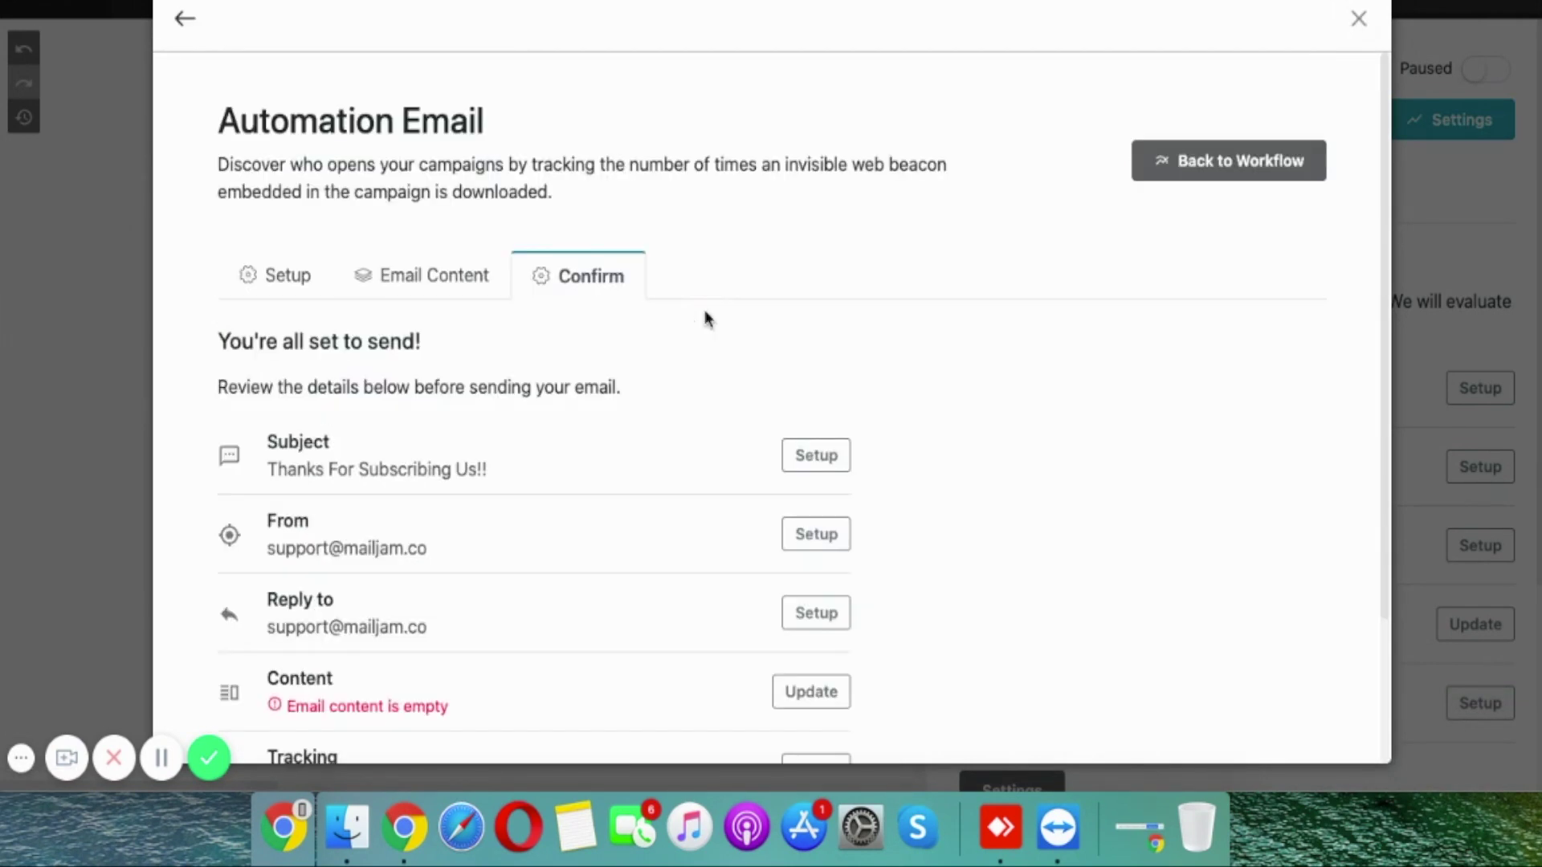
scroll(642, 354, down, 3)
click(273, 707)
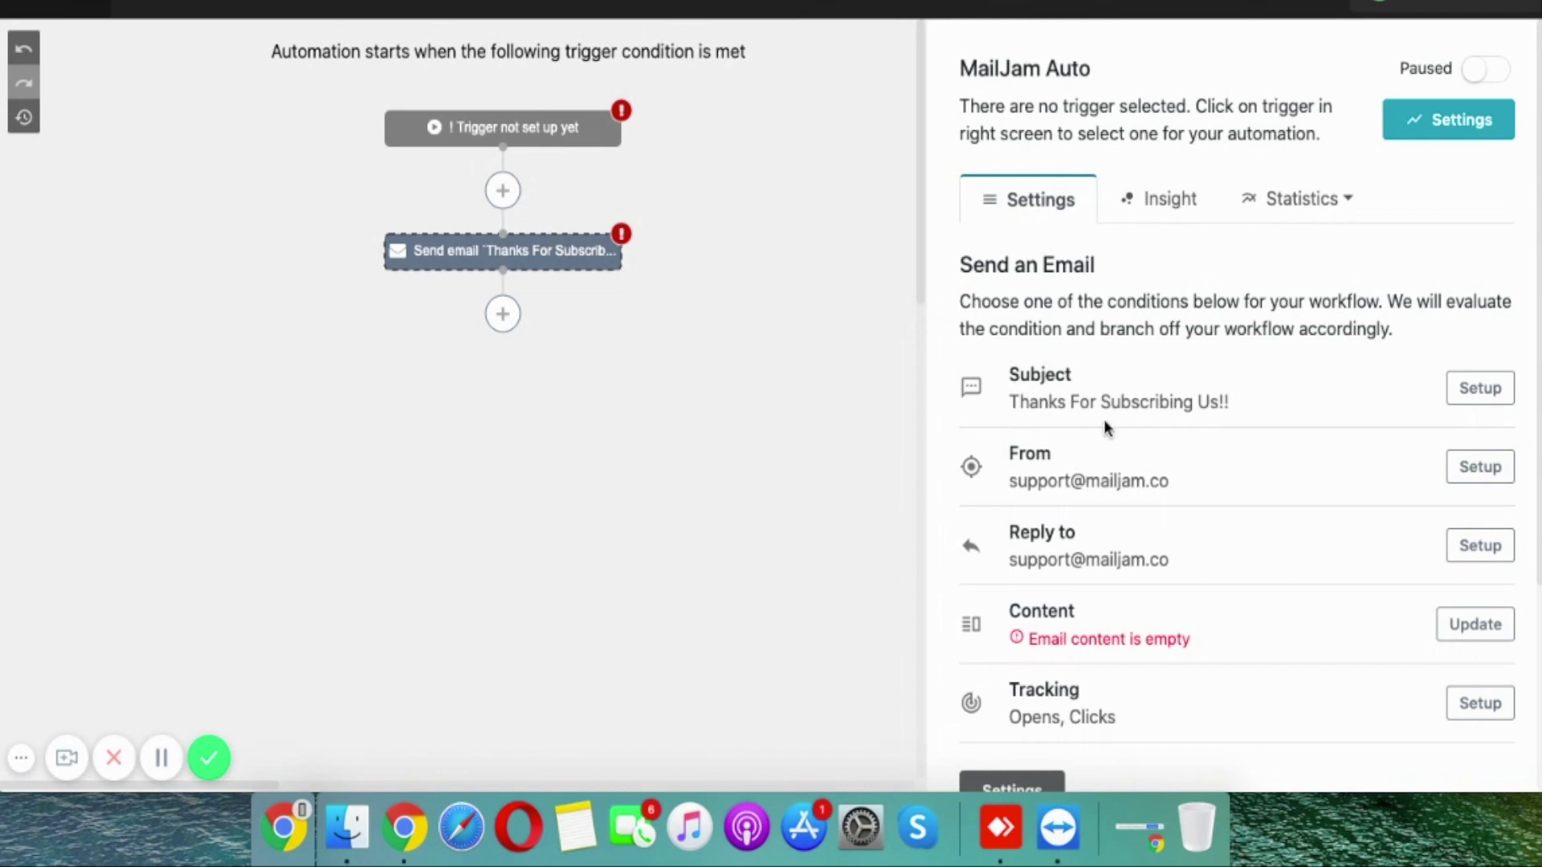
Step: Add a 'Subscriber clicks on a Link' condition using Choose link after the email step
scroll(1105, 528, down, 2)
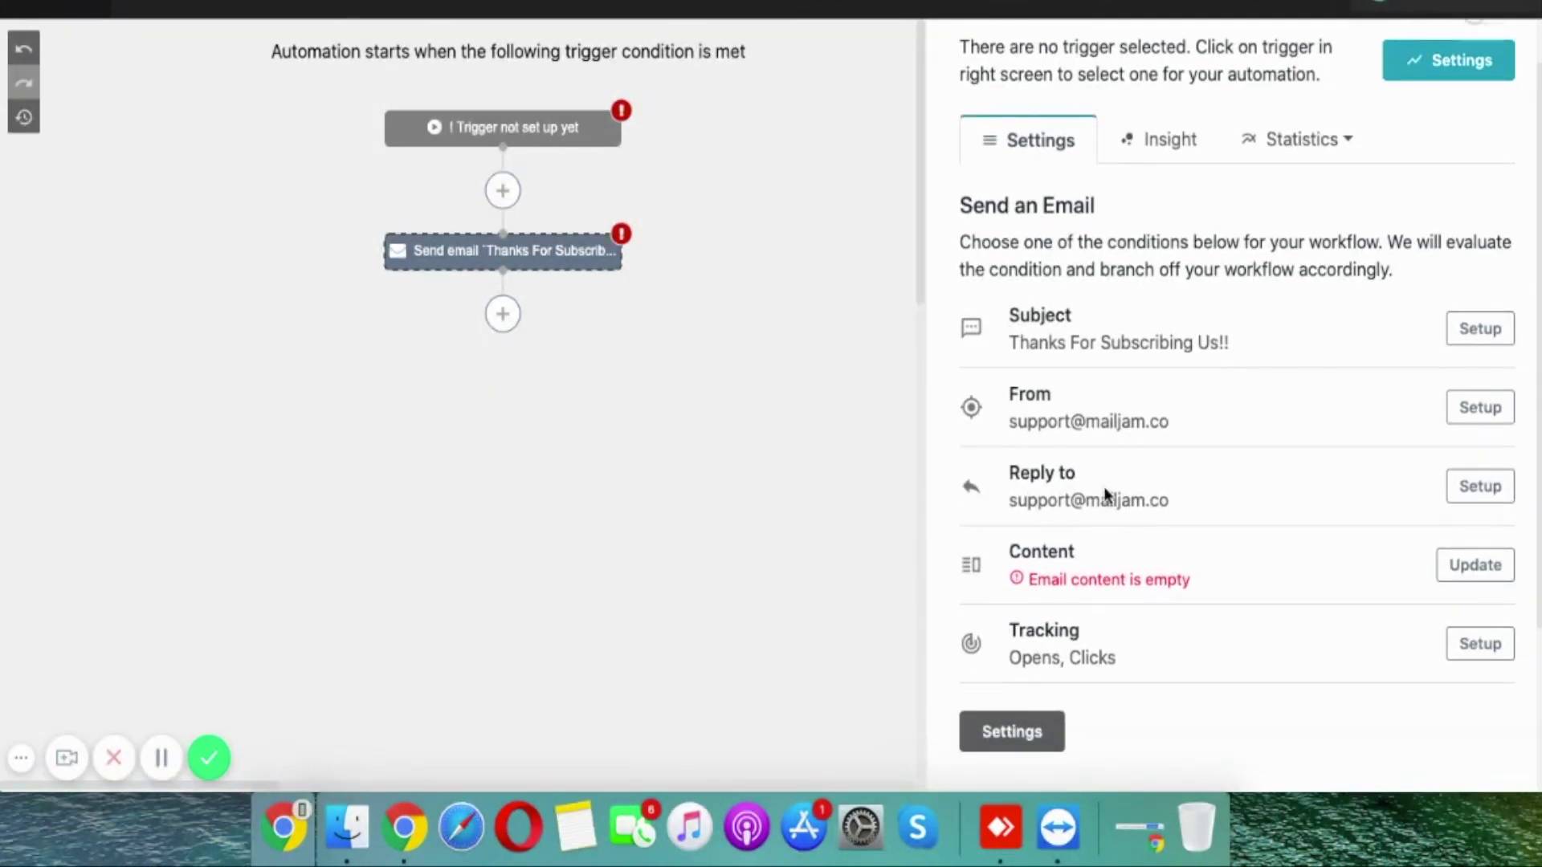
scroll(1105, 493, down, 3)
scroll(1103, 493, down, 2)
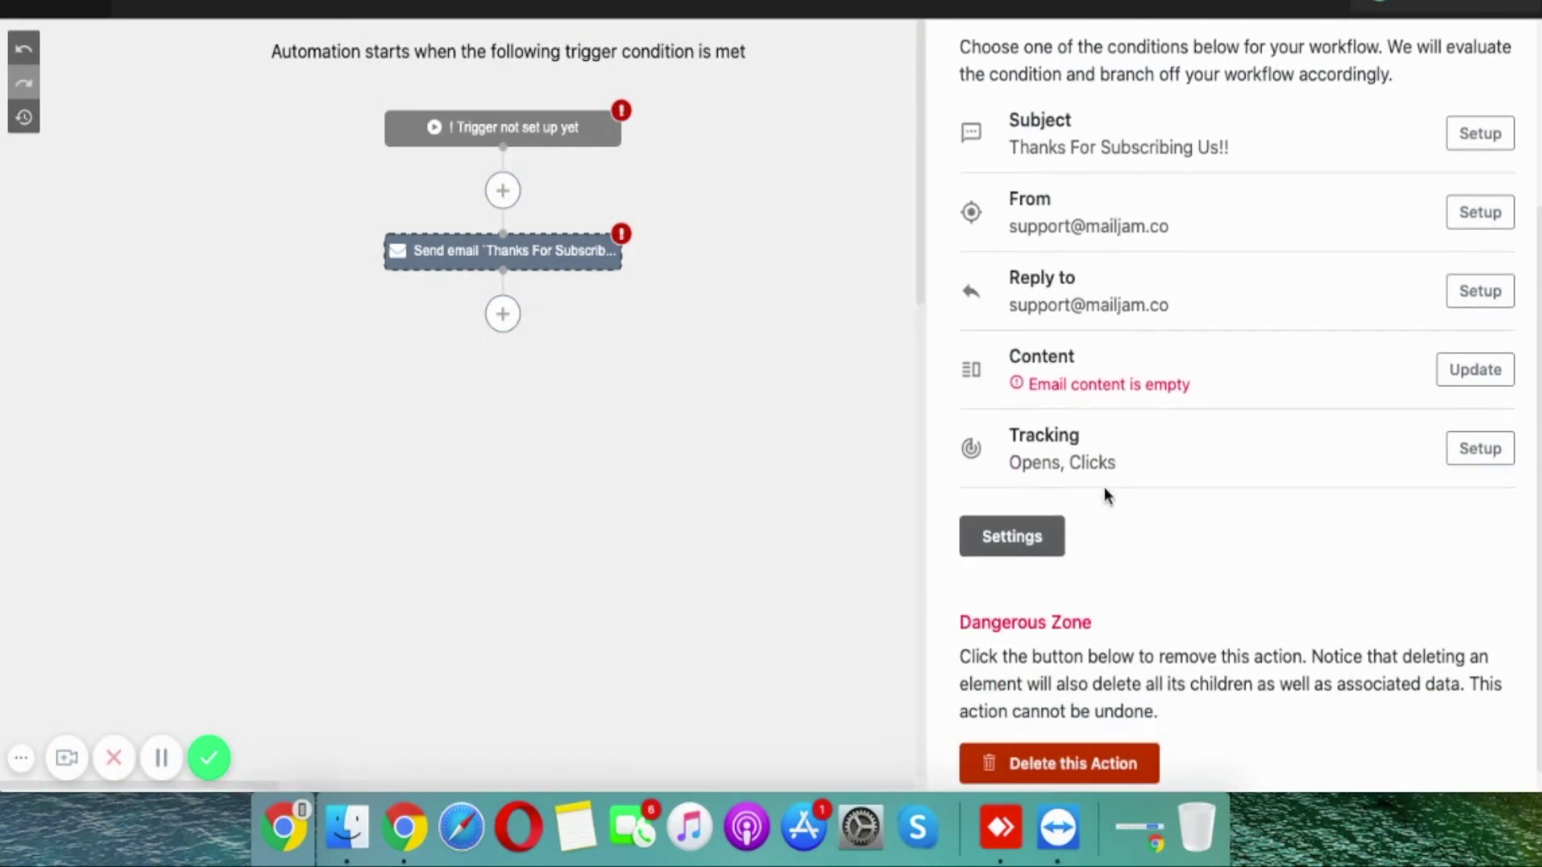
click(503, 315)
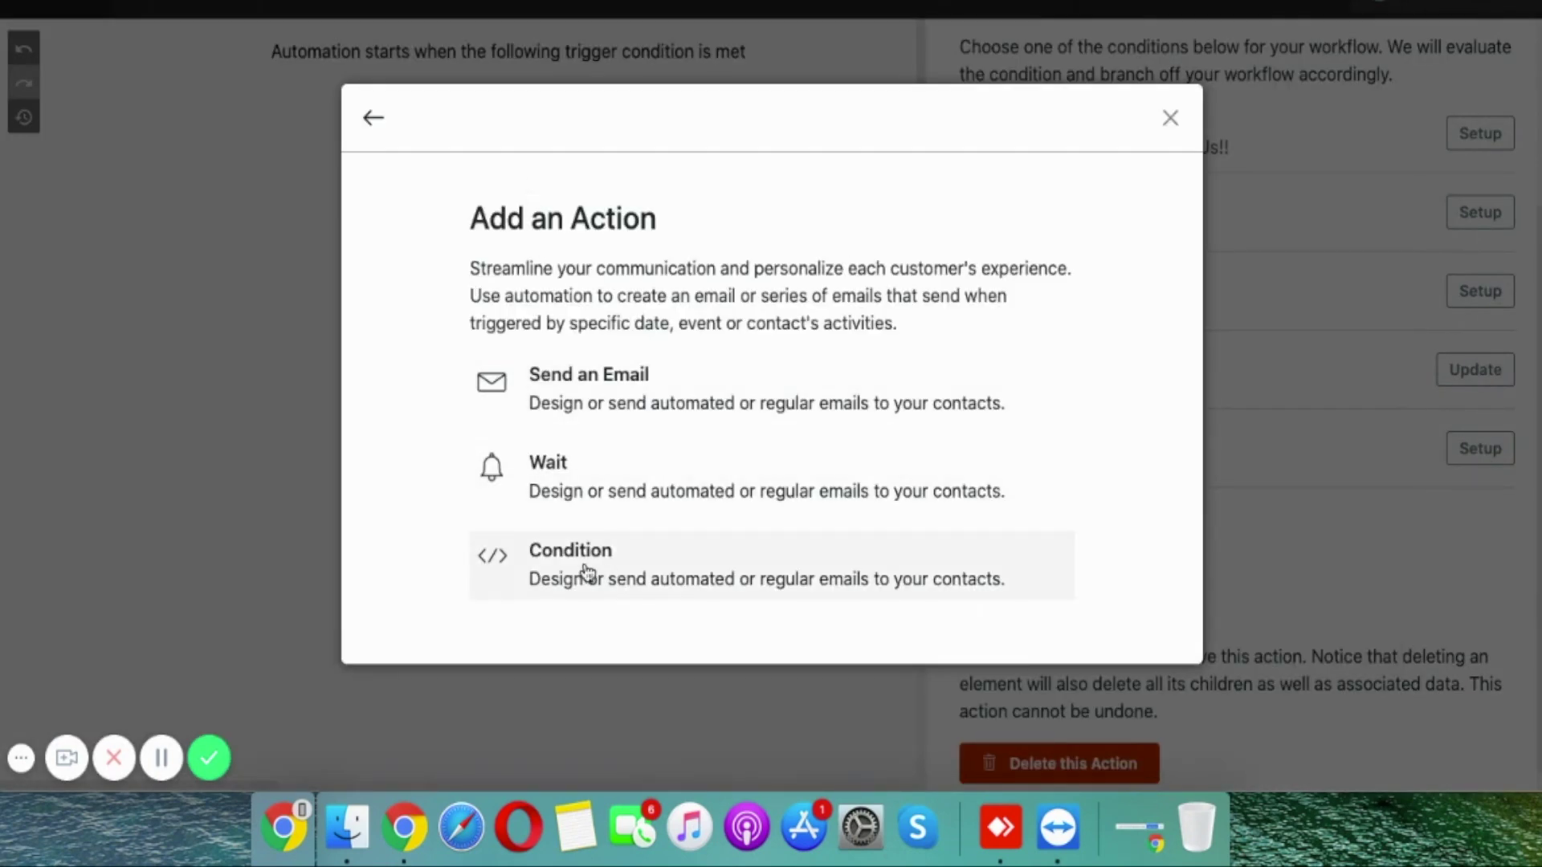
click(584, 575)
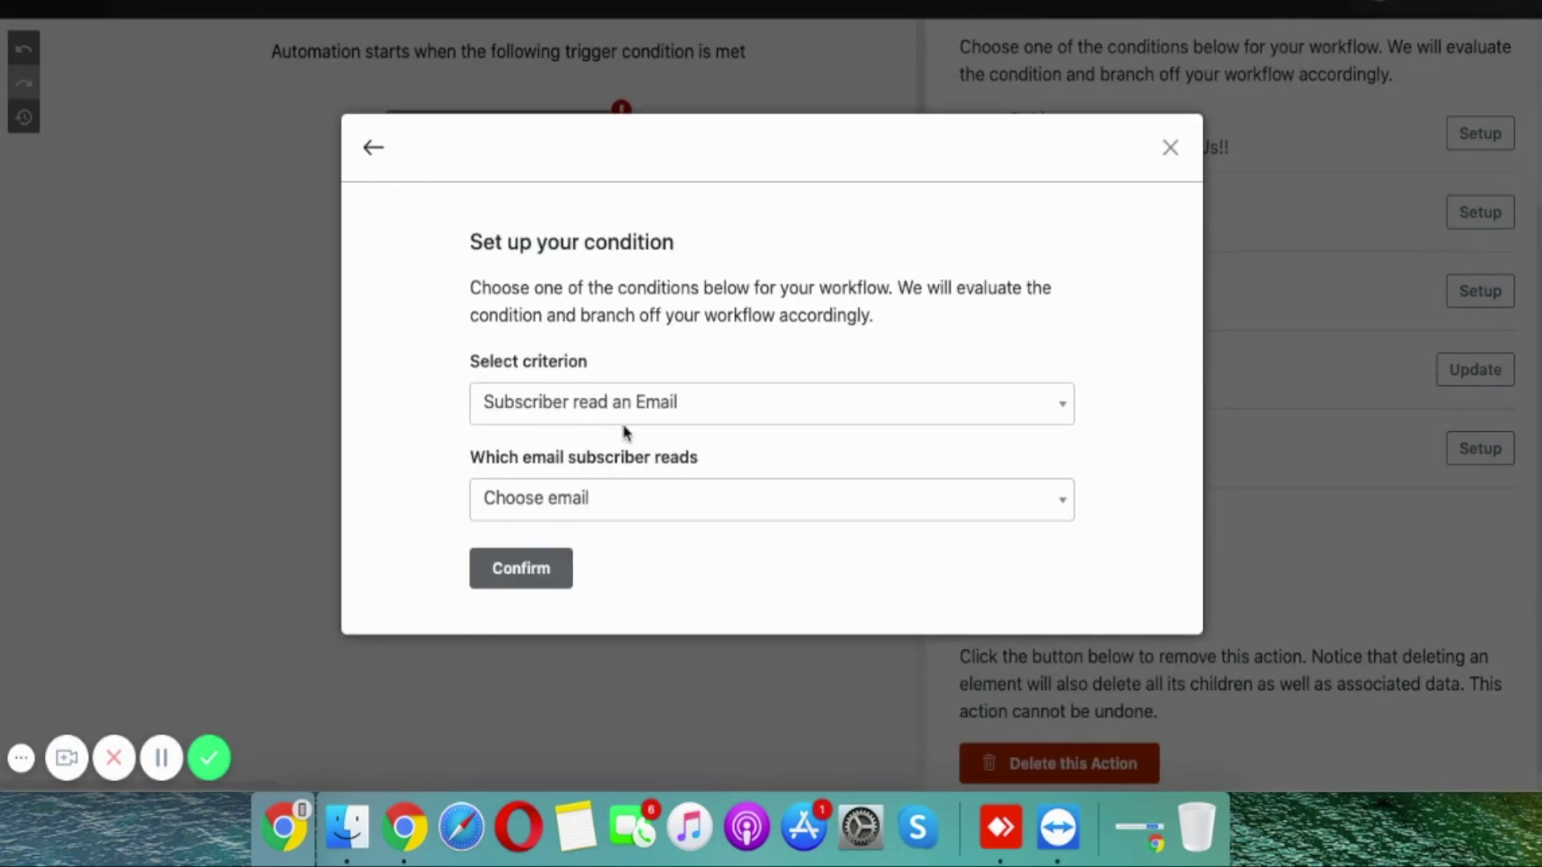
click(600, 404)
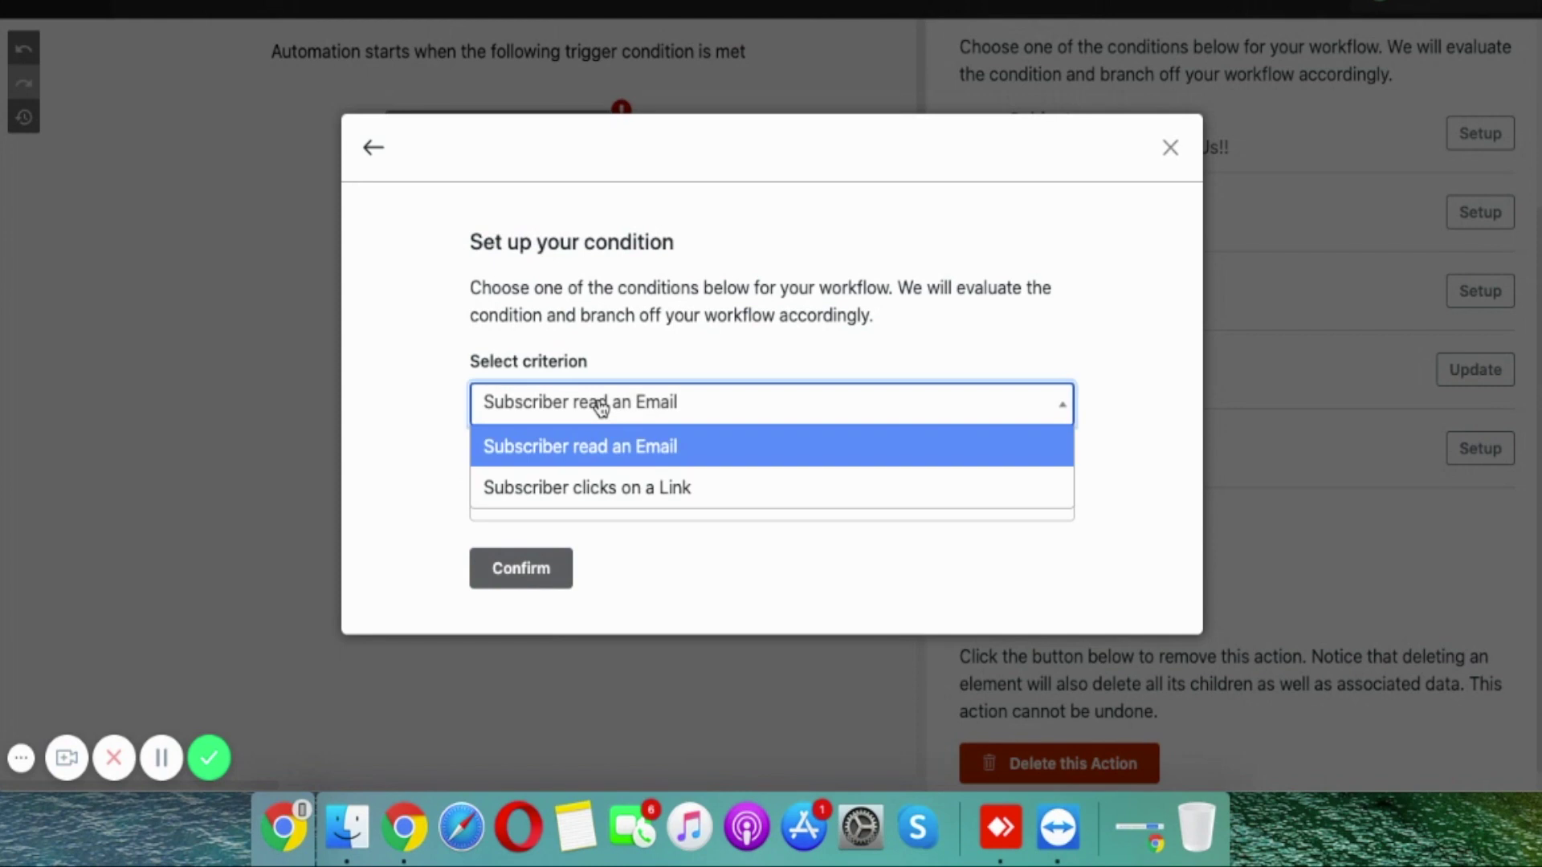
click(559, 495)
click(598, 506)
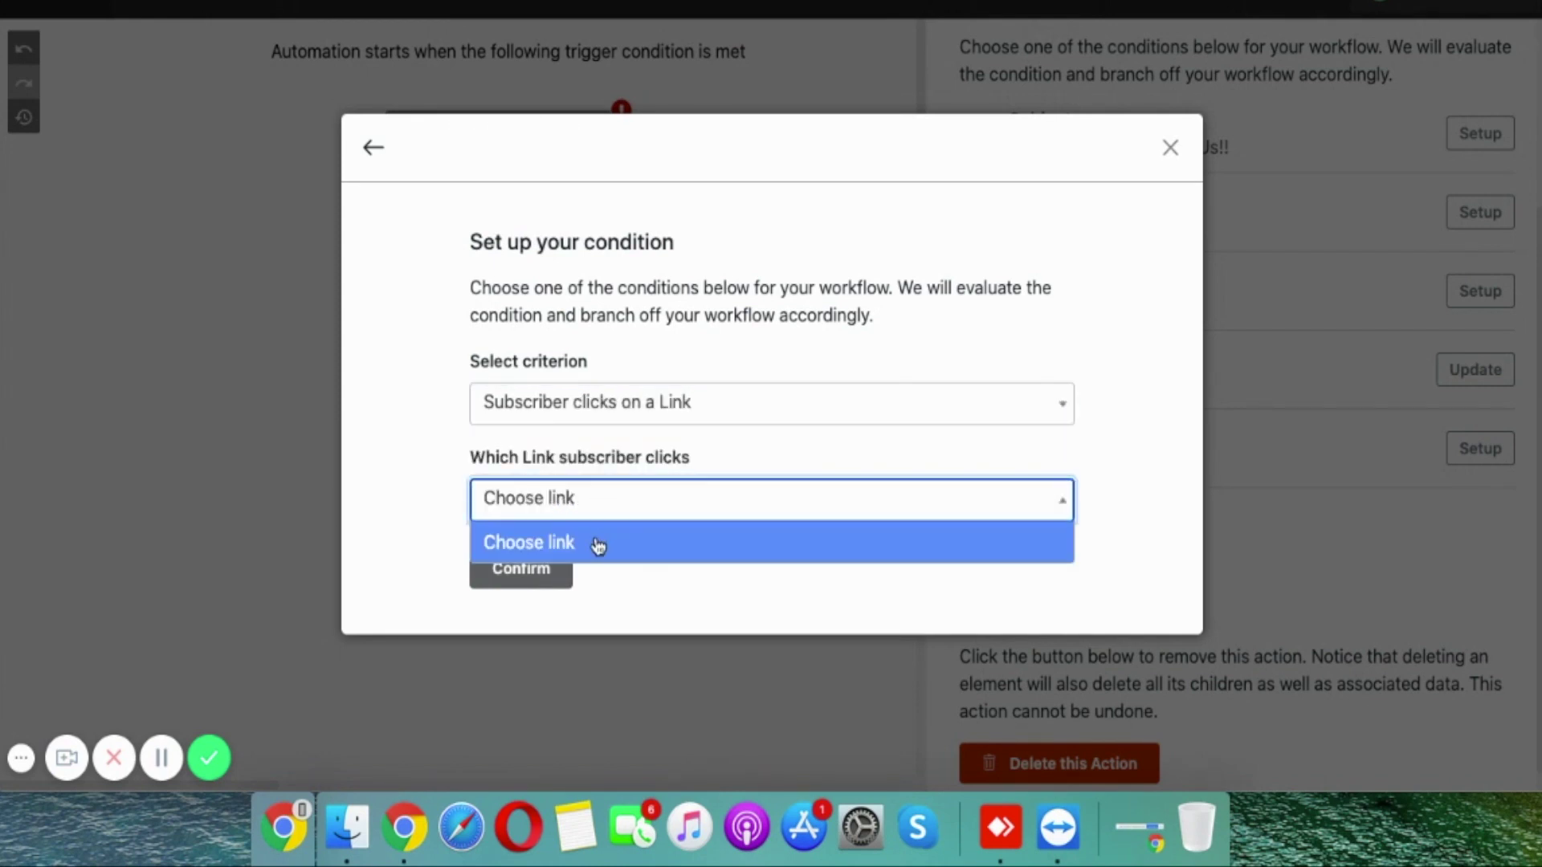
click(595, 542)
click(518, 566)
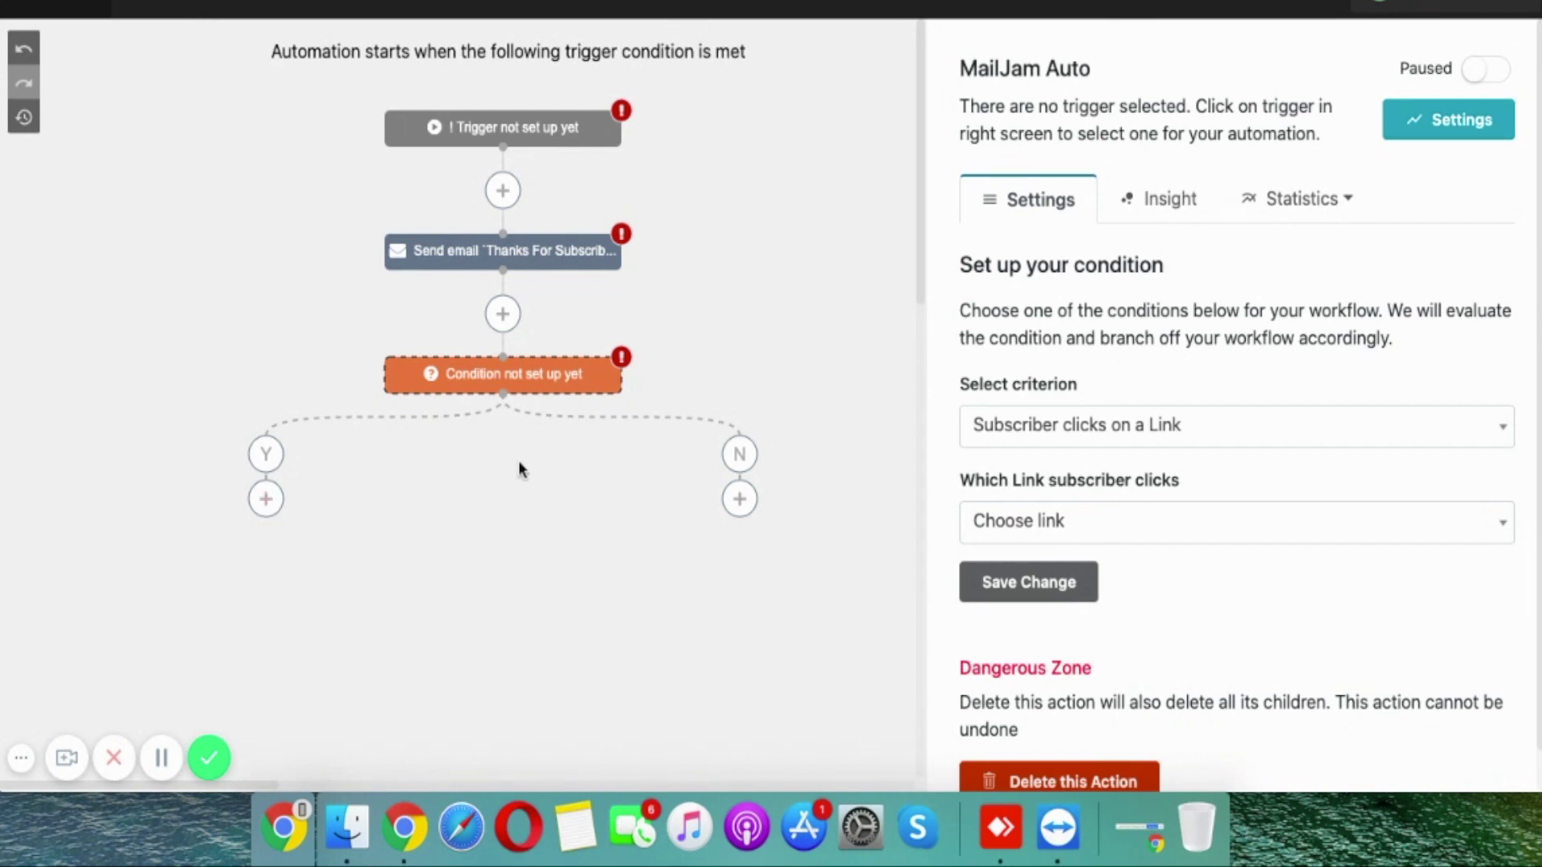
scroll(506, 582, down, 2)
scroll(506, 582, up, 2)
Step: Open Sending servers, start a new server, and scroll through the provider types
click(22, 31)
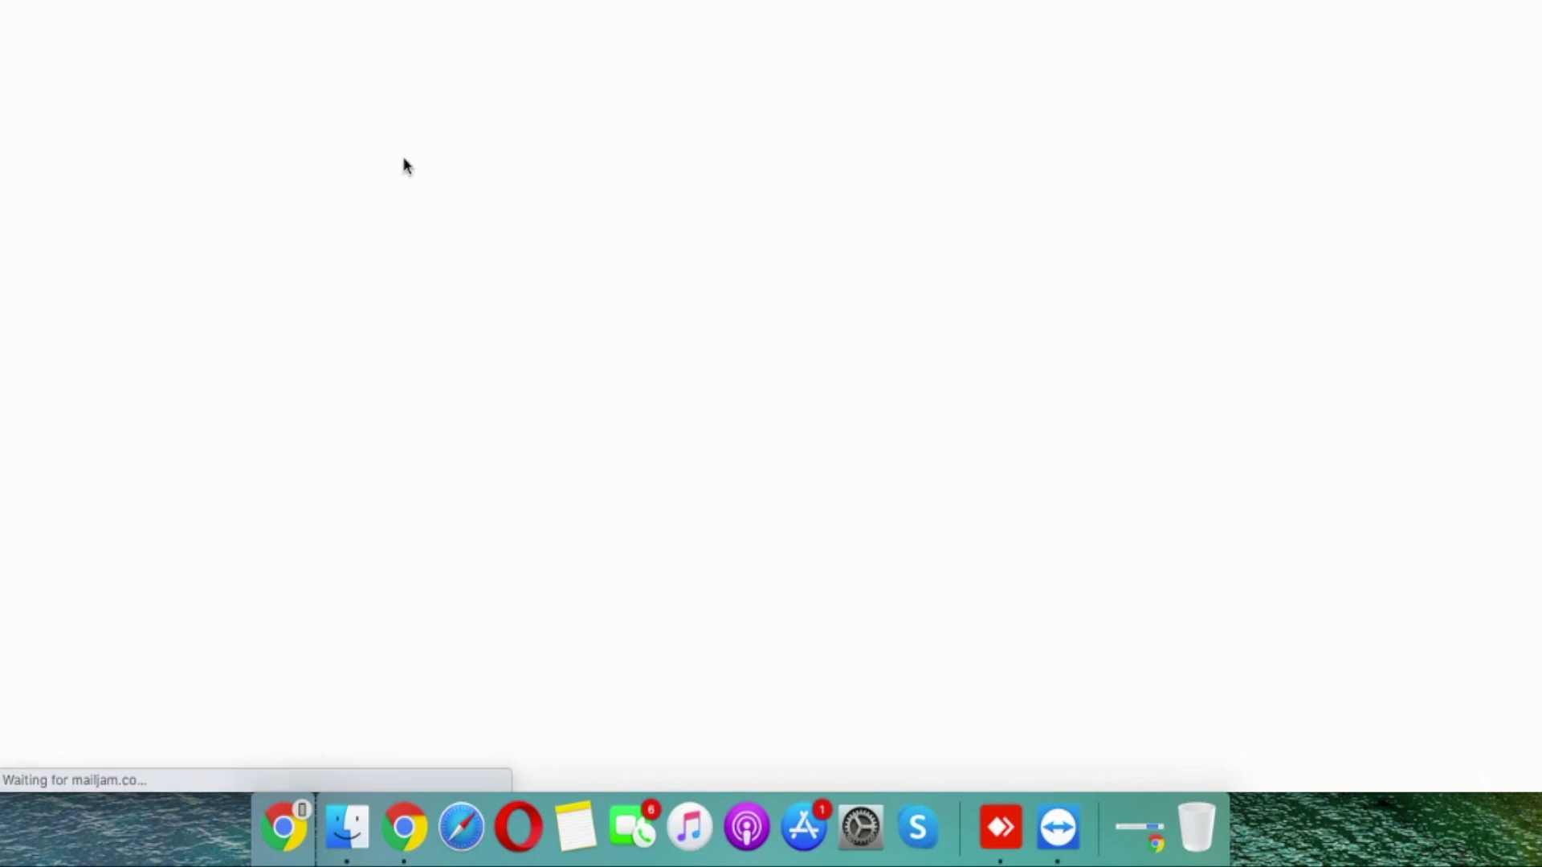
click(899, 2)
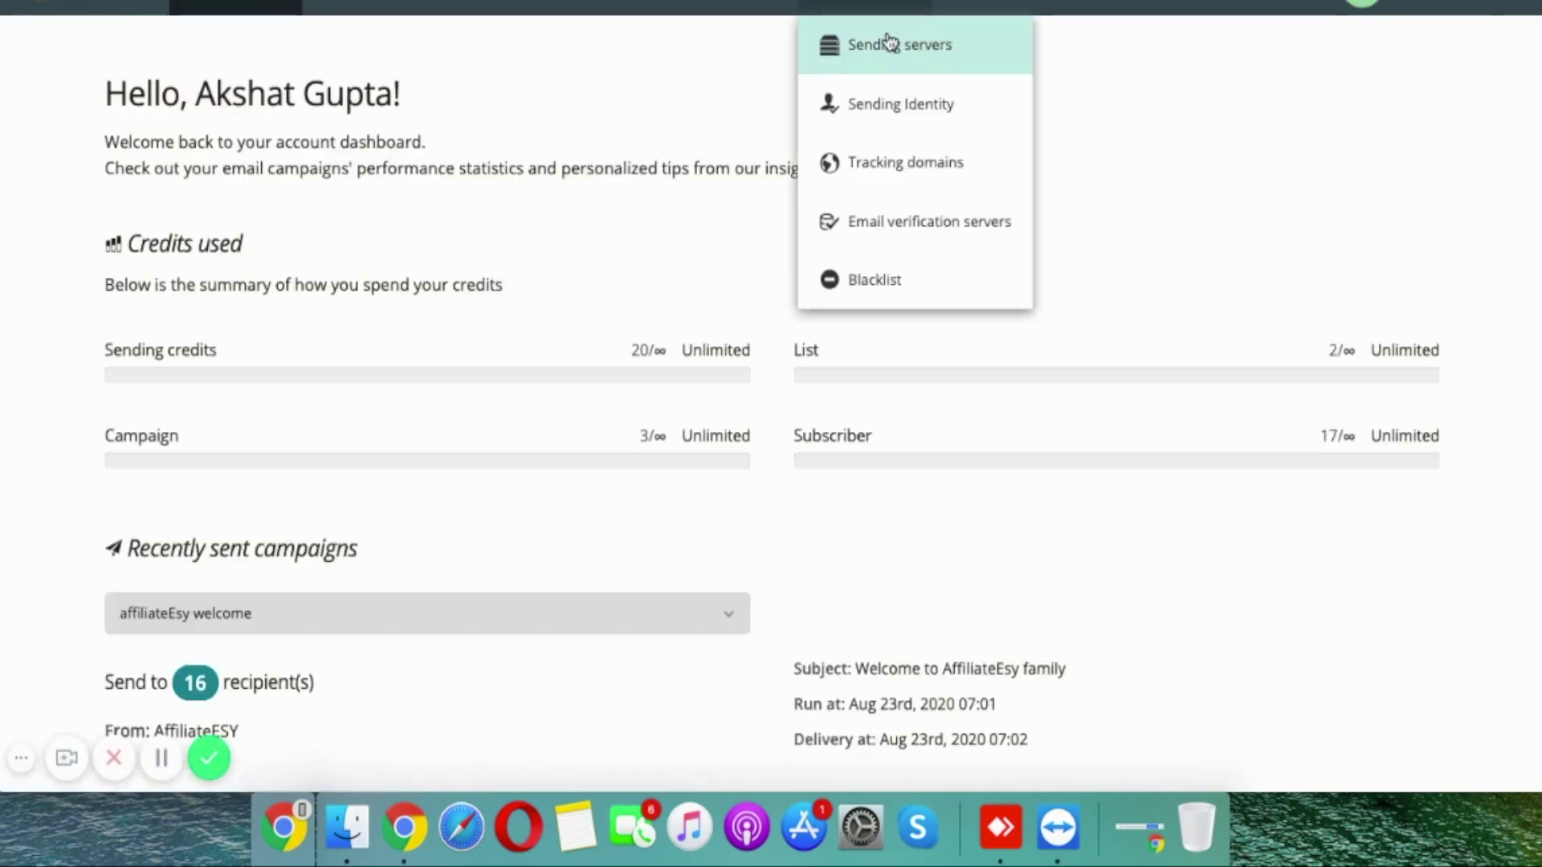
click(916, 44)
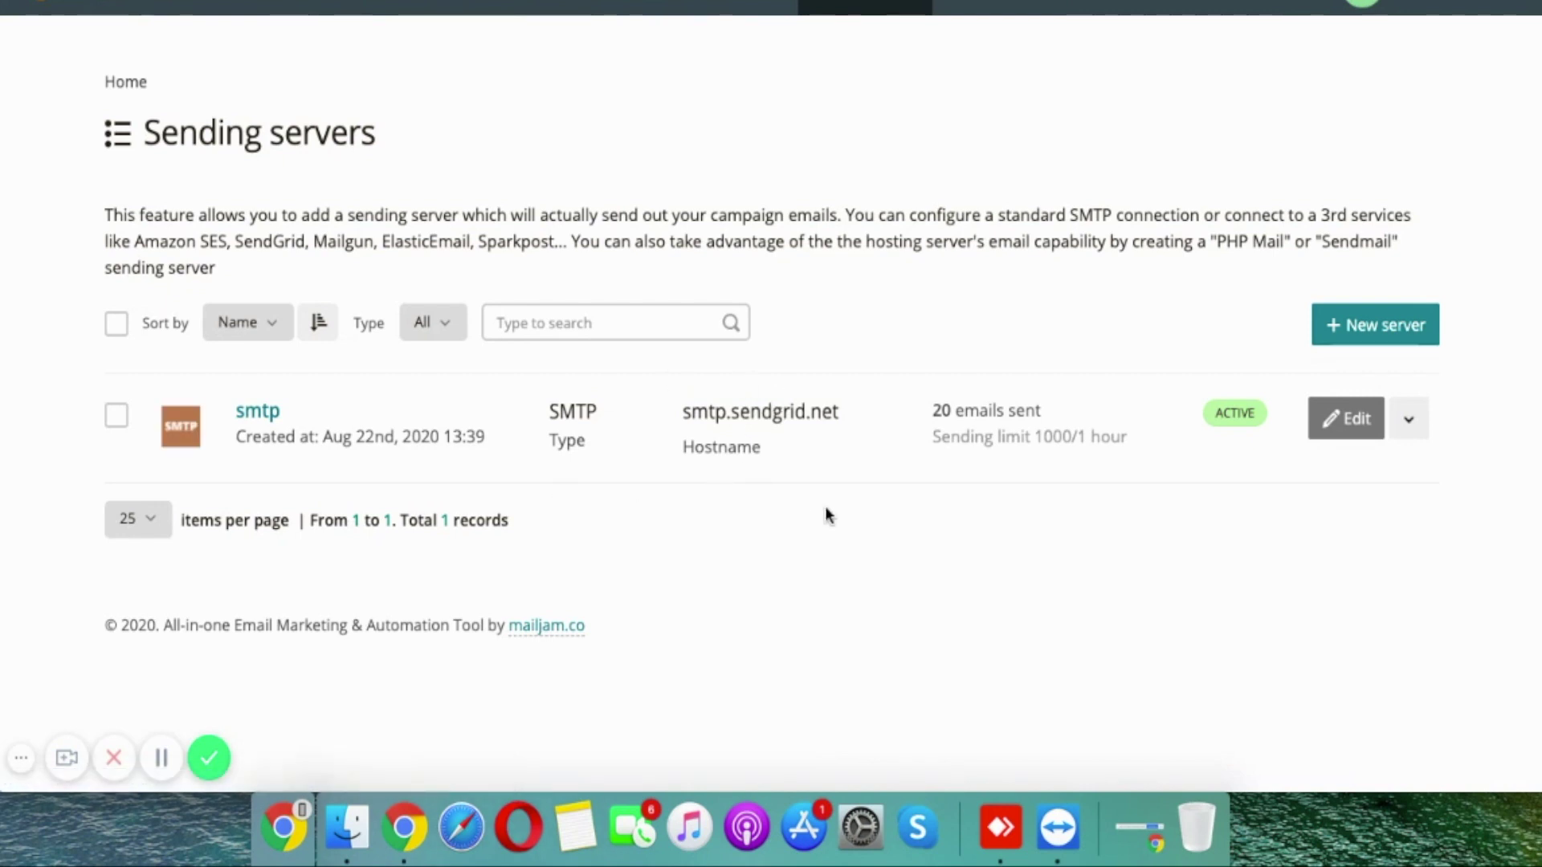
click(1390, 319)
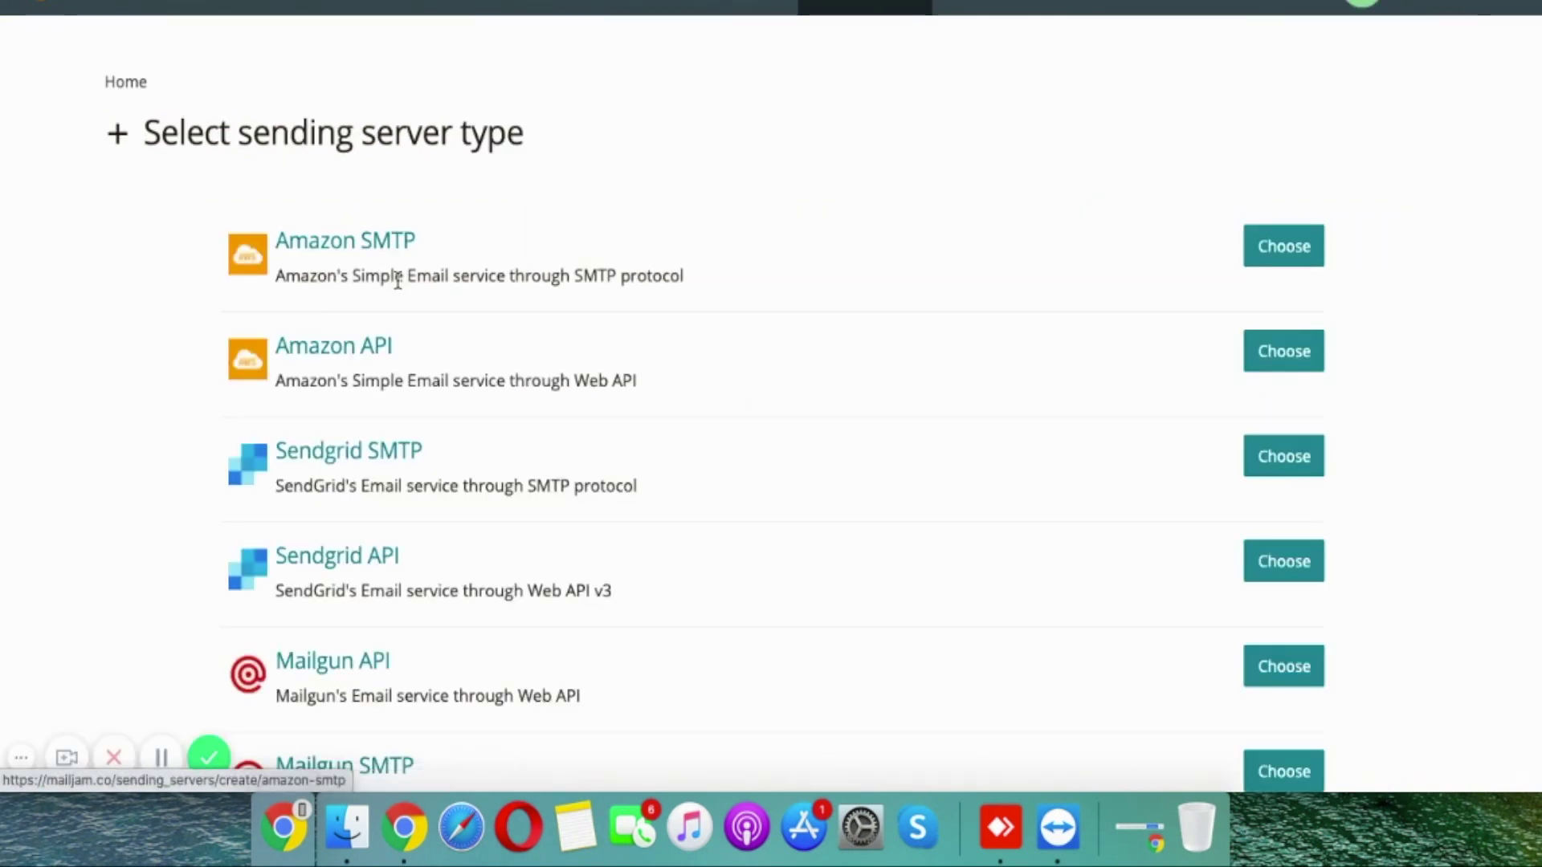
scroll(410, 330, down, 3)
scroll(396, 383, down, 5)
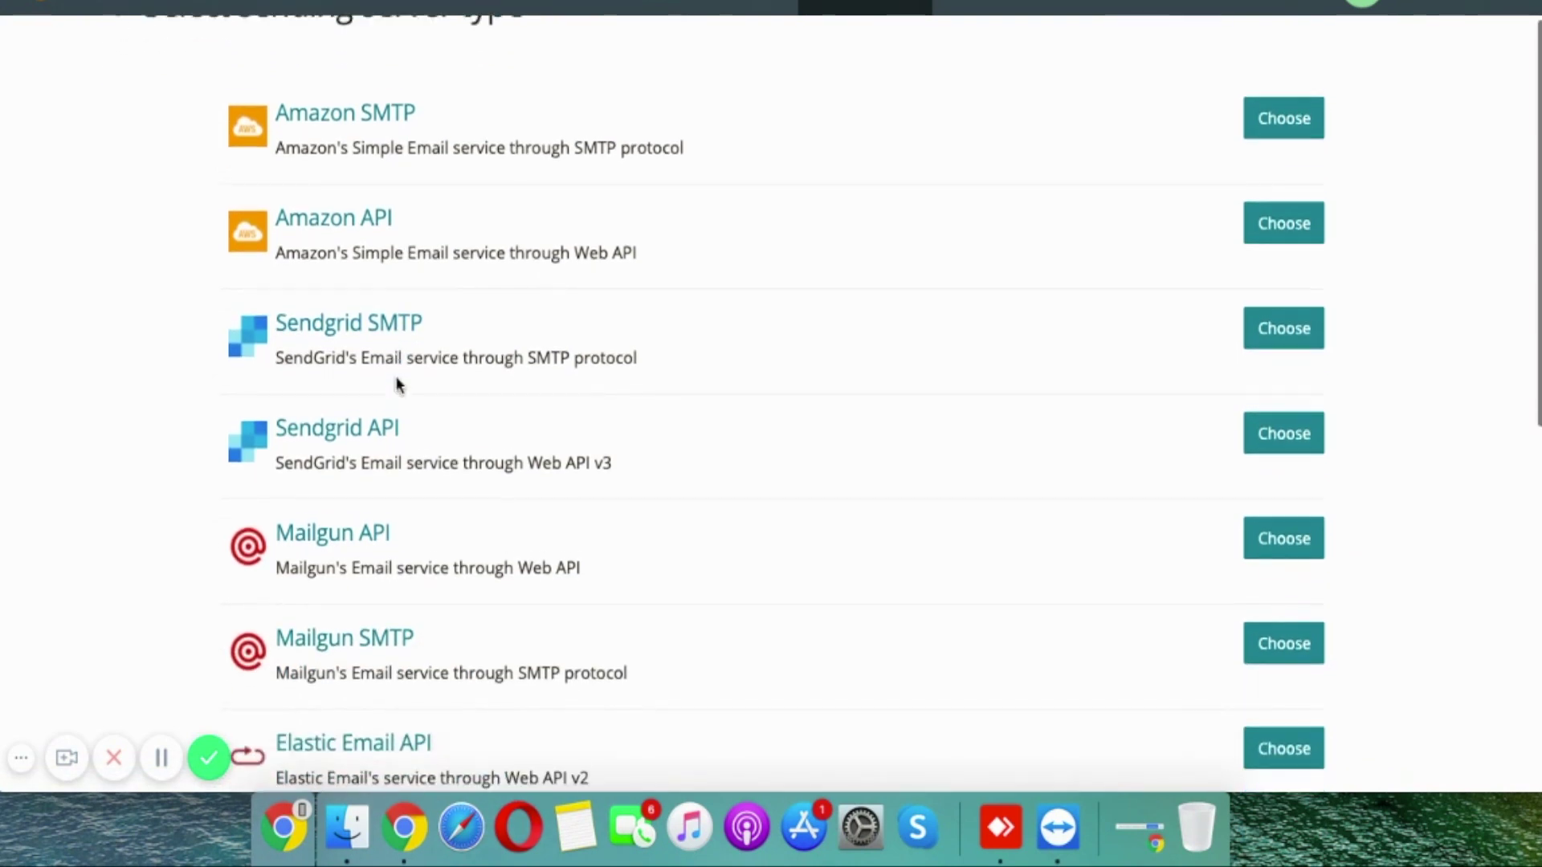
scroll(397, 475, down, 10)
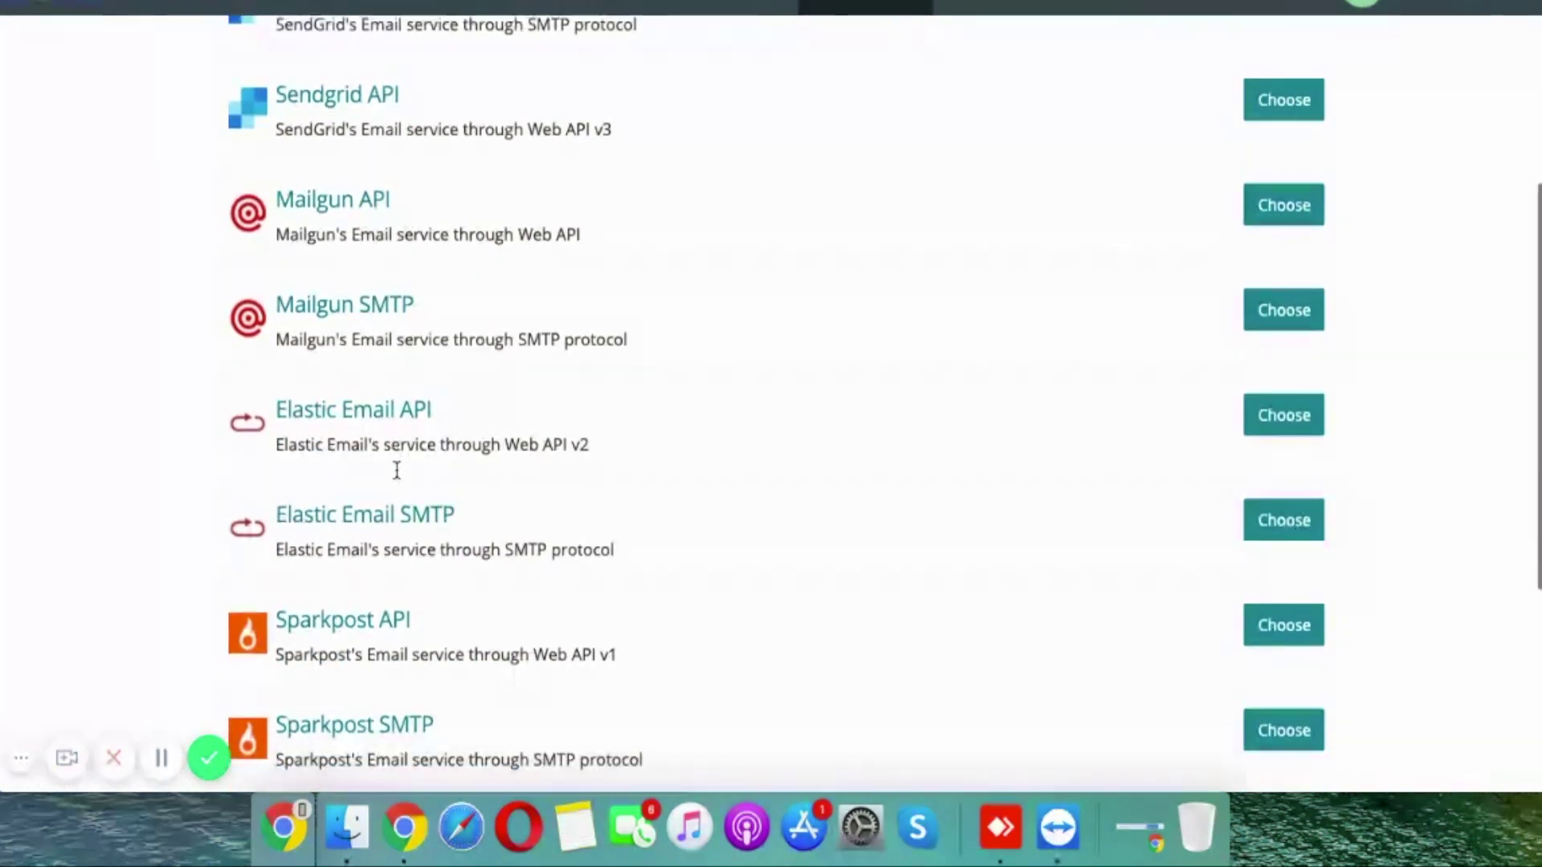
scroll(363, 480, down, 2)
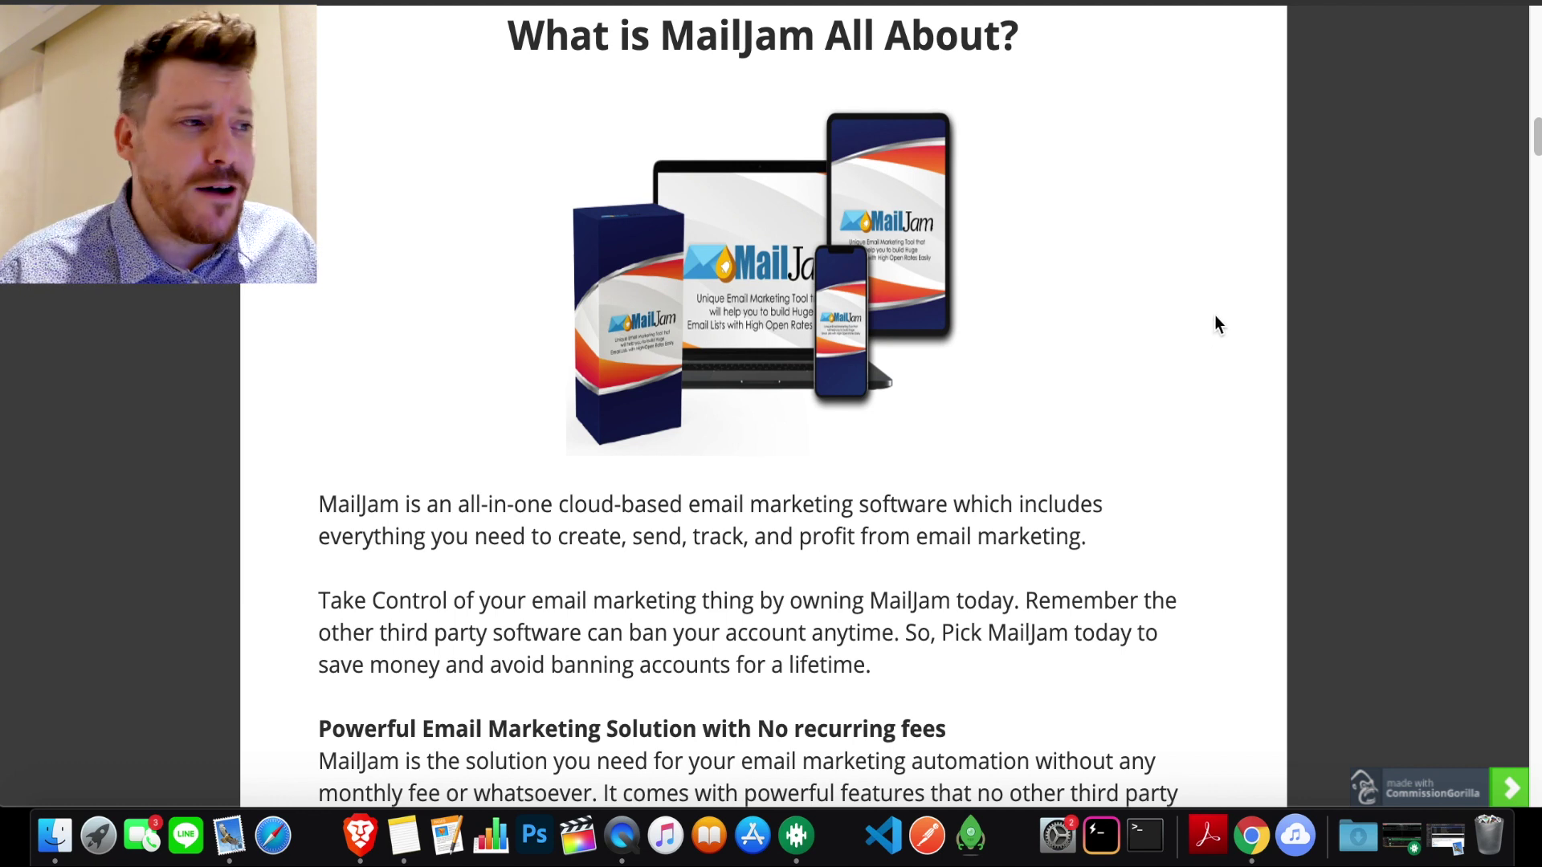
Step: Scroll the MailJam sales page to the pricing funnel, MailJam $17-$27 up to ChatFox $97
scroll(1215, 324, down, 15)
scroll(1215, 317, down, 4)
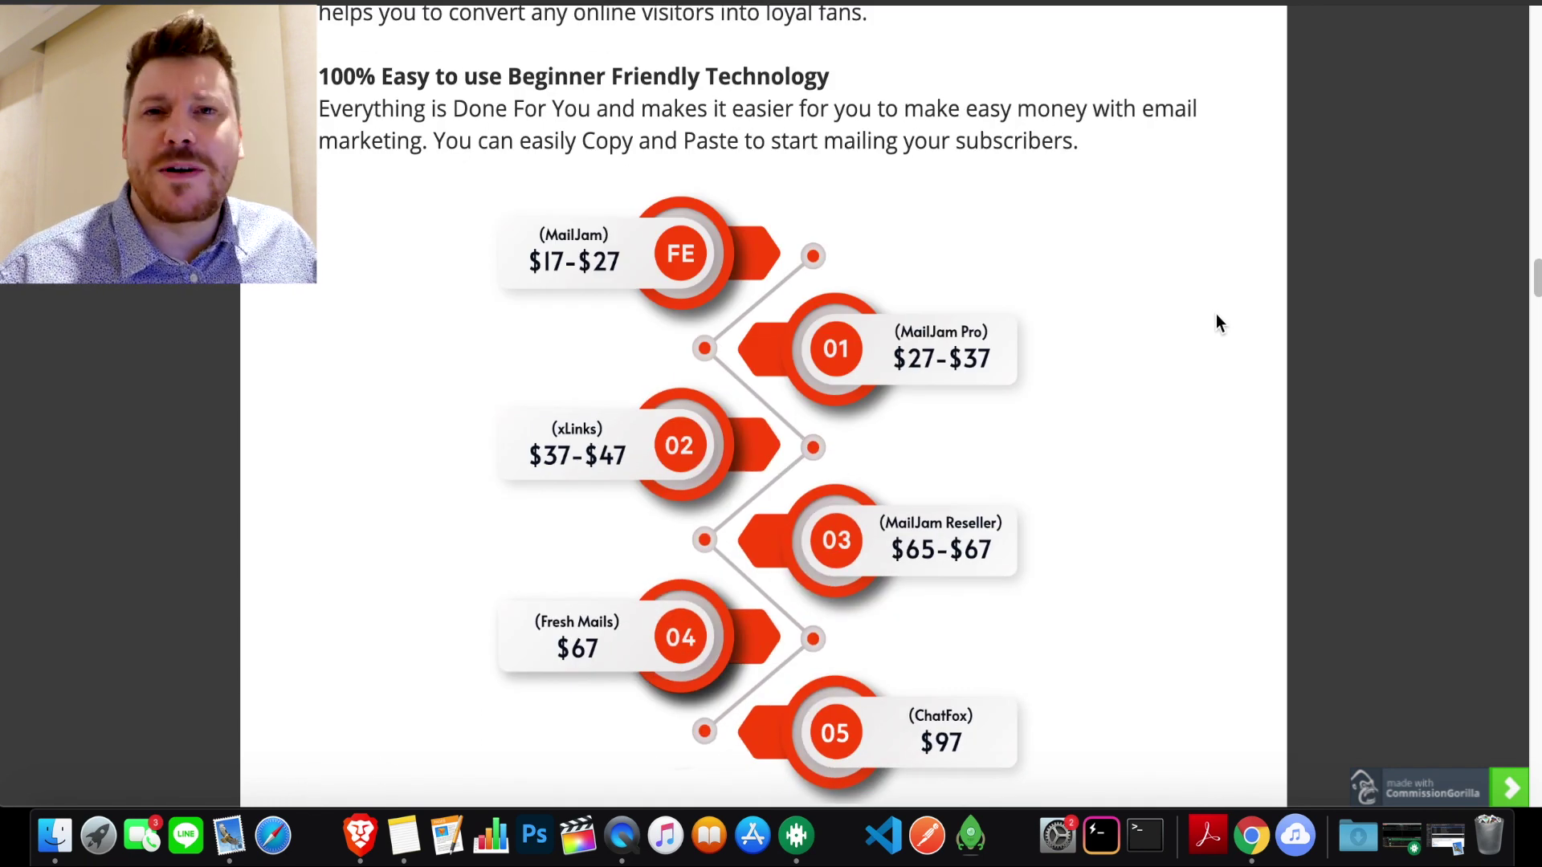